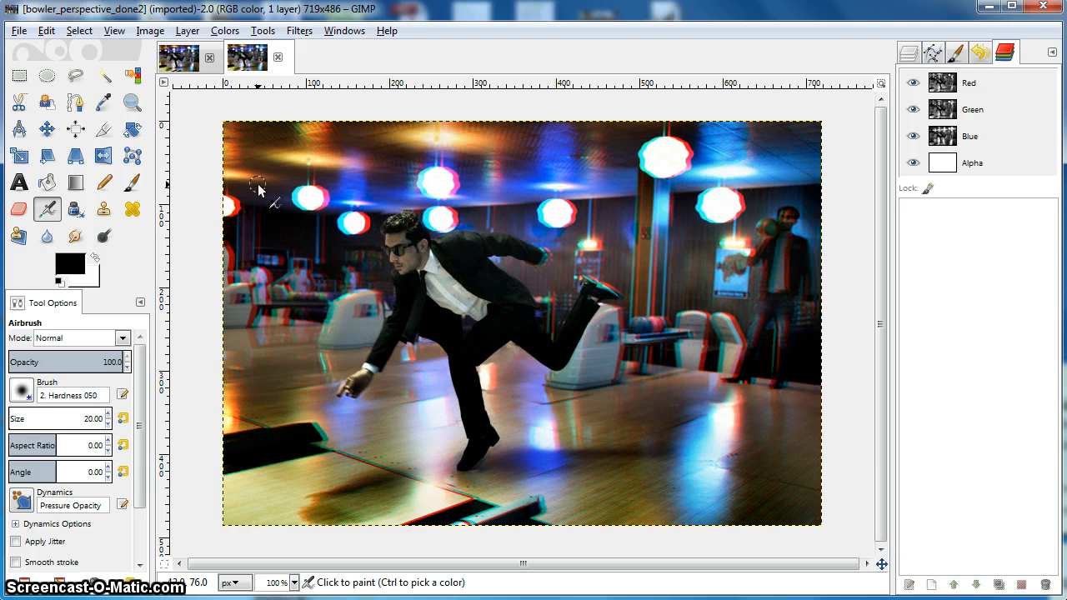
Step: Switch to the unedited bowler image and duplicate its layer twice
left_click(178, 56)
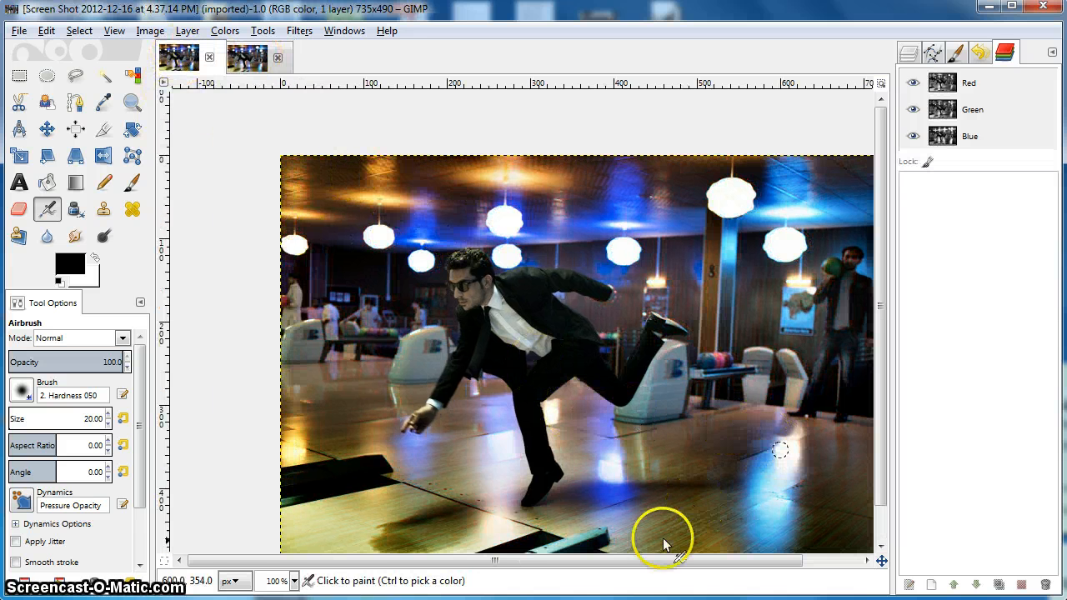
left_click_drag(631, 564, 642, 565)
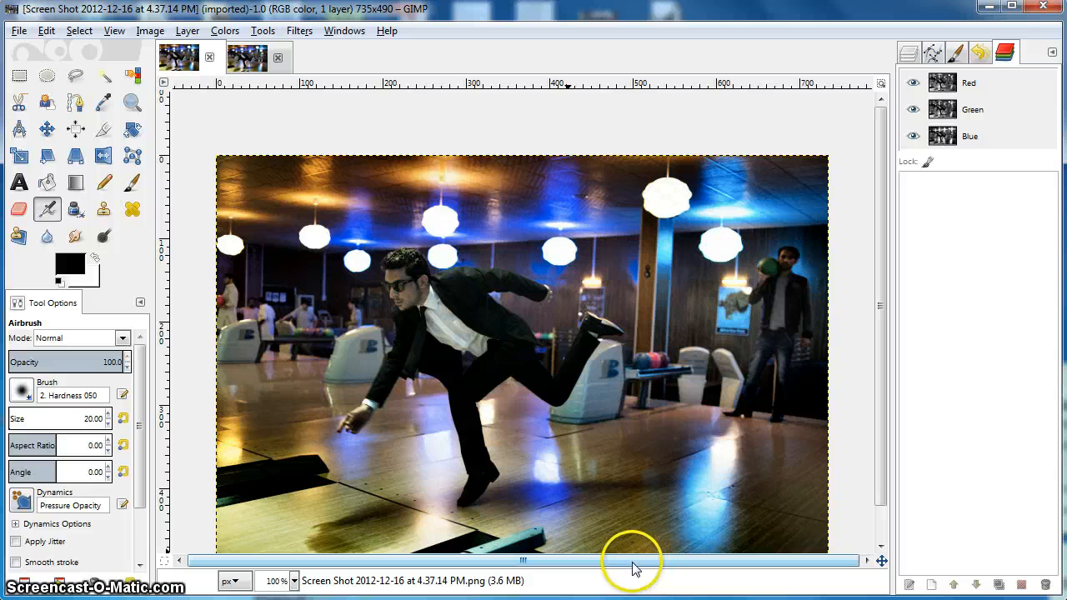
scroll(883, 371, "down", 2)
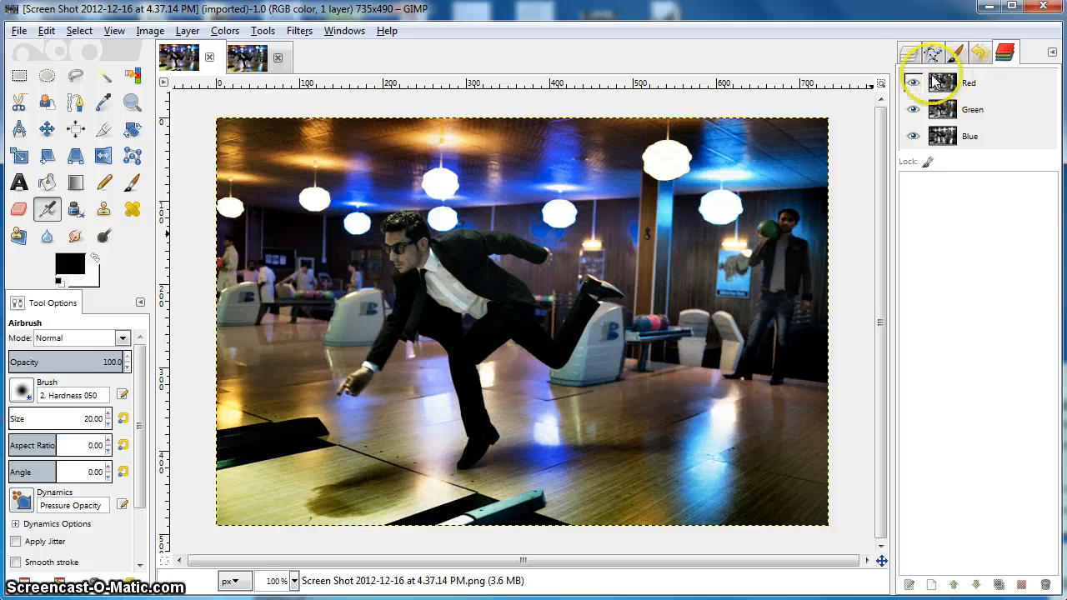
left_click(909, 53)
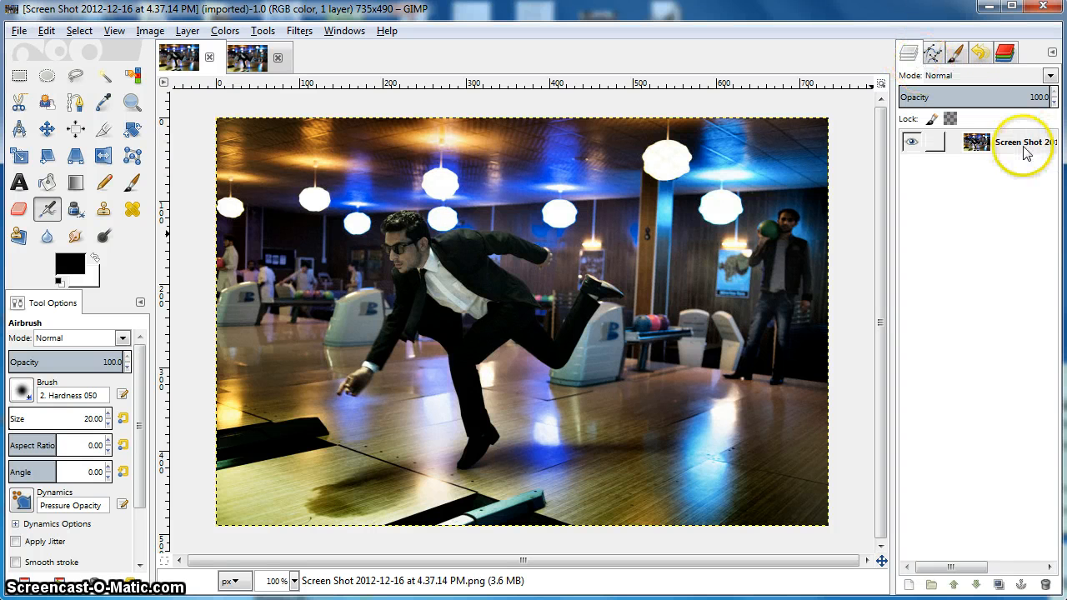
left_click(999, 586)
left_click(999, 586)
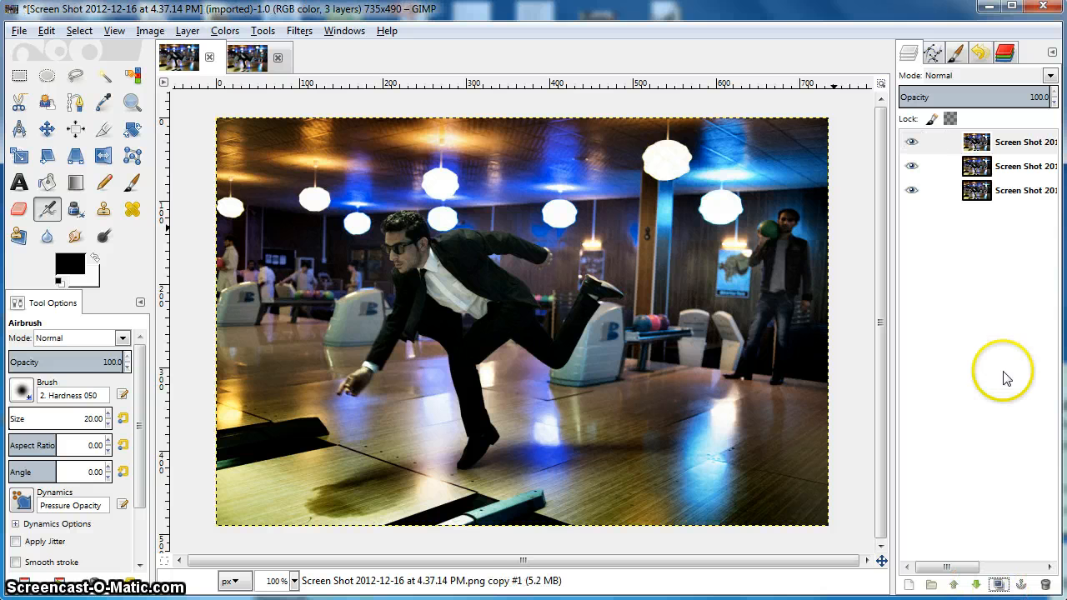
Step: Rename the three layers from top to bottom as right eye, left eye and base
double_click(1006, 143)
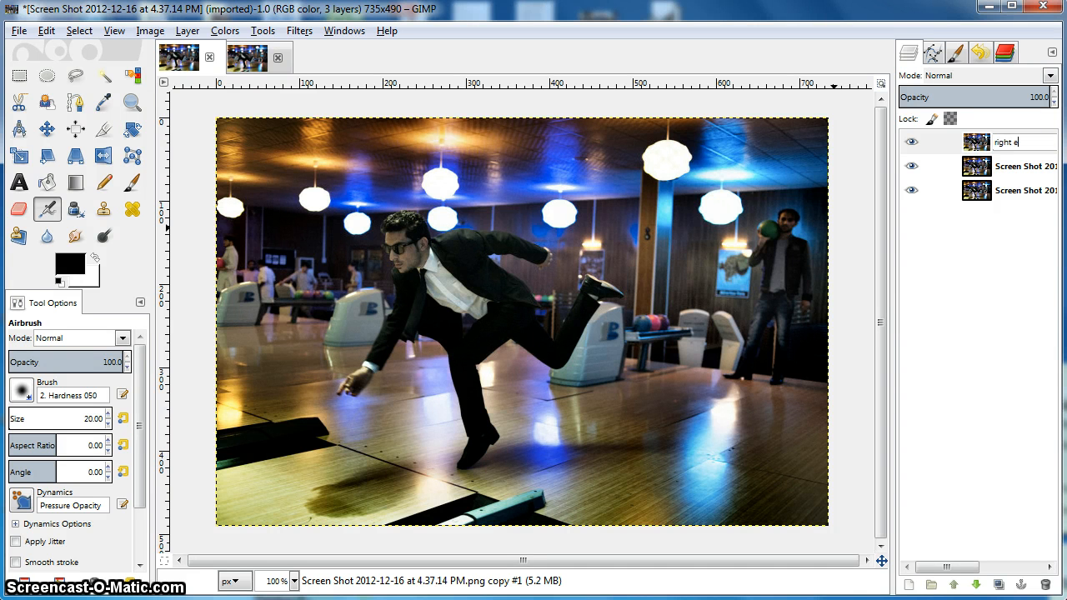
key("Return")
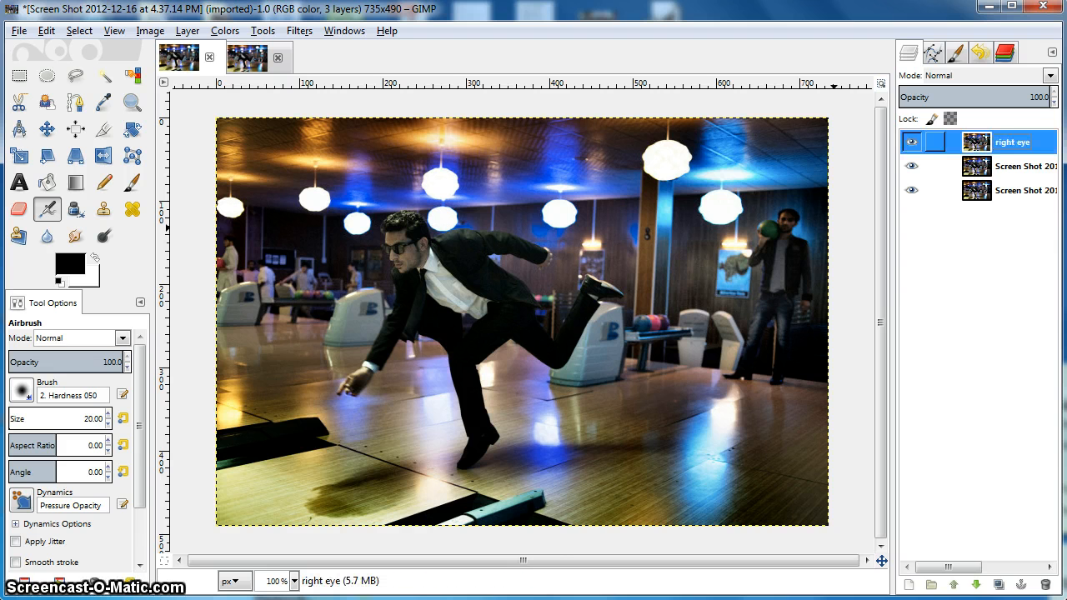
double_click(1029, 165)
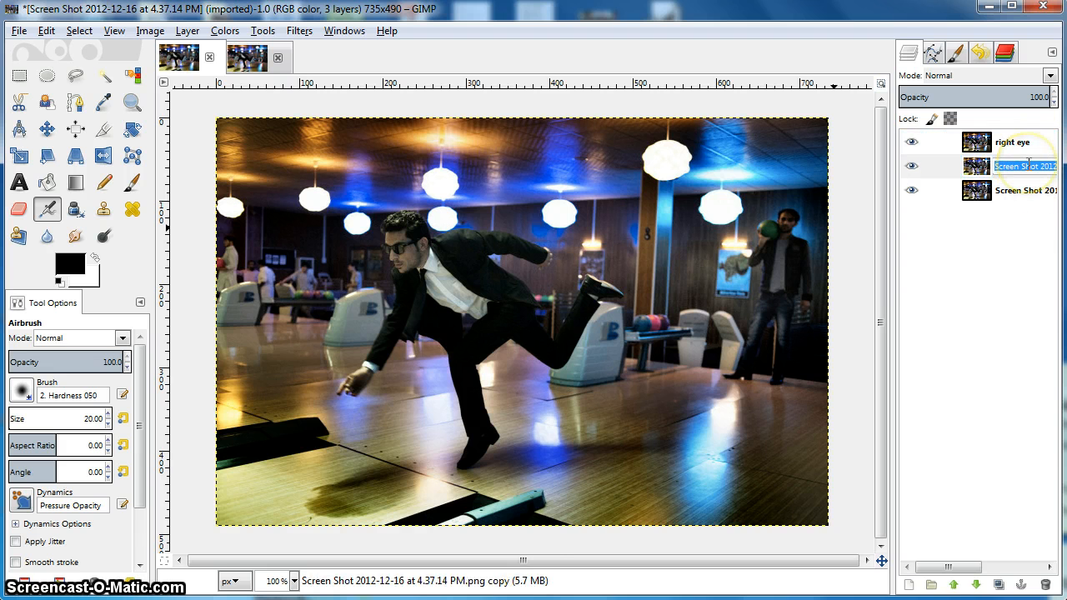
key("BackSpace")
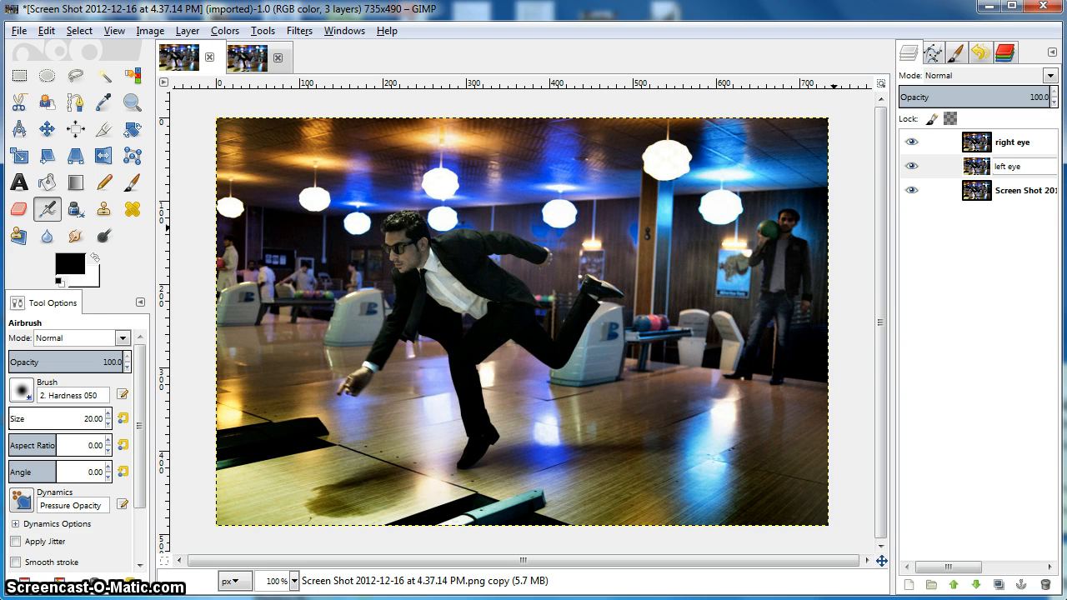
key("Return")
double_click(1018, 190)
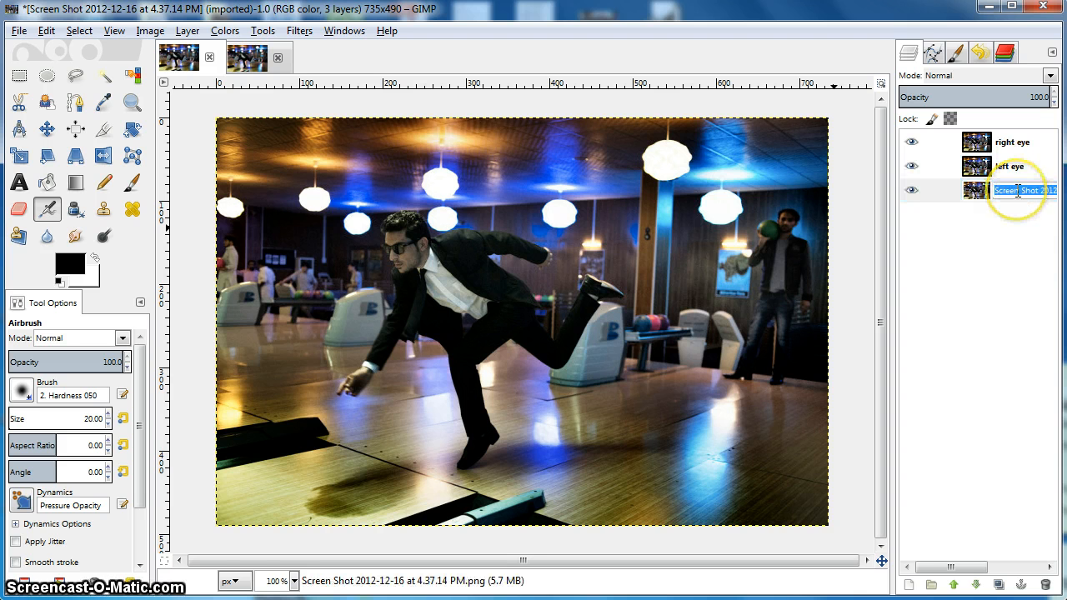
type("b")
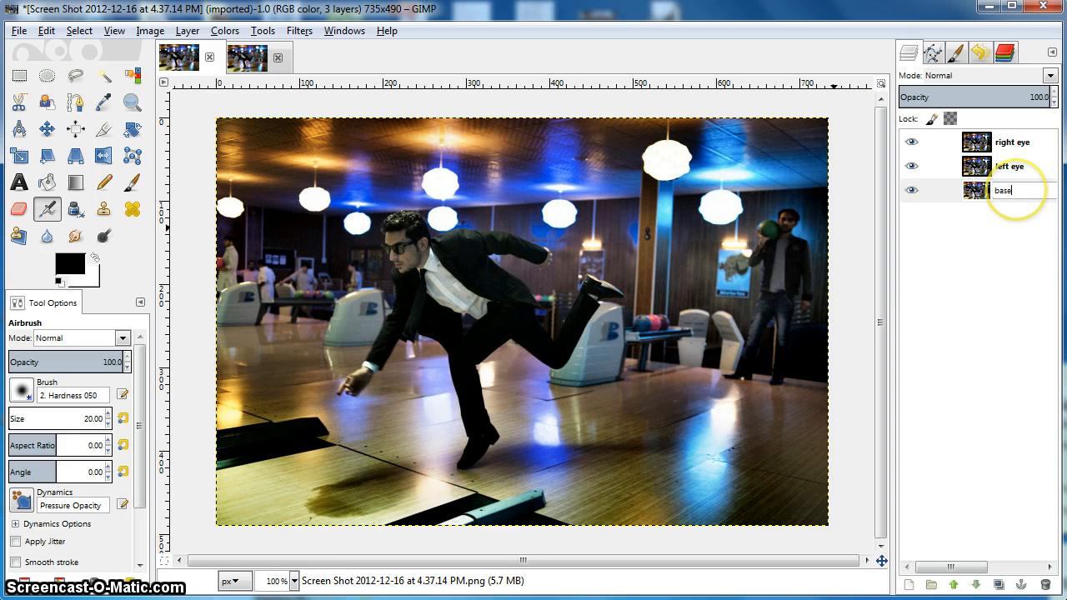
type("ase")
key("Return")
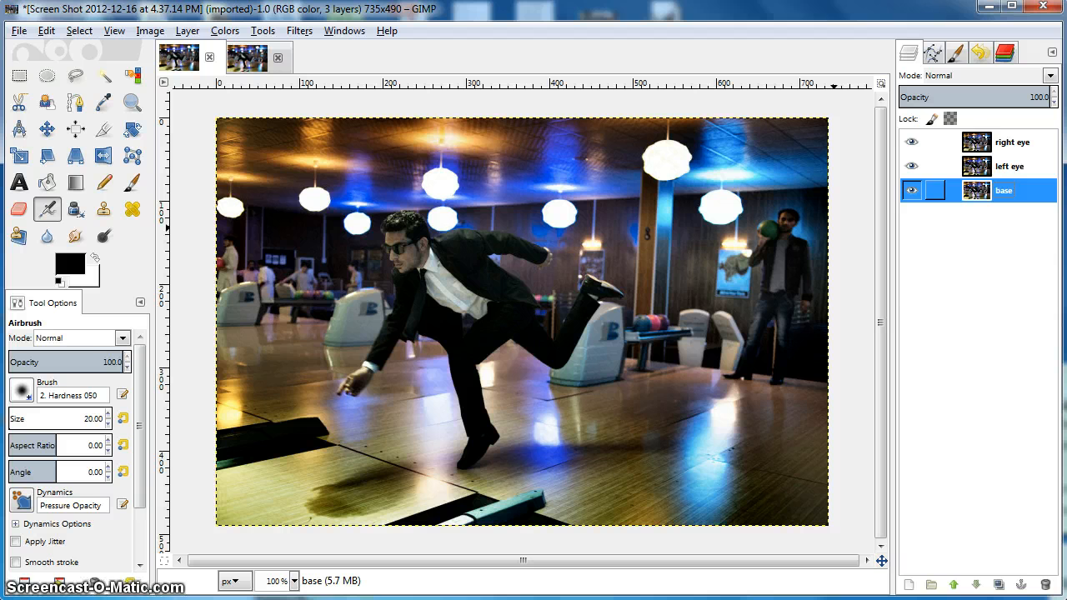
Step: Apply a perspective transform to the right eye layer, stretching its right edge about 18 px beyond the canvas at both the upper and lower corners
left_click(944, 147)
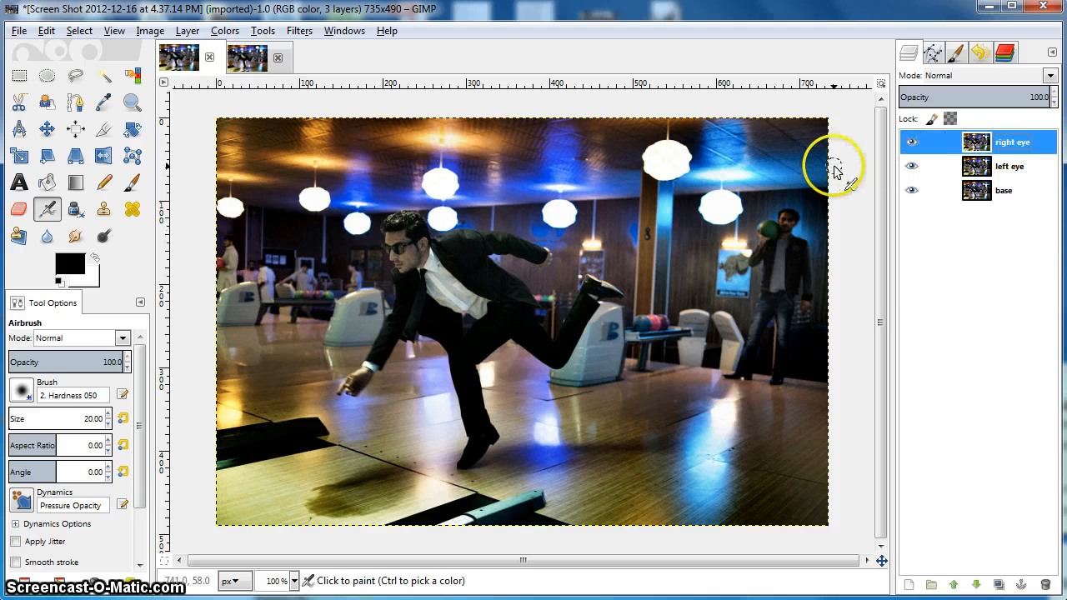
left_click(75, 160)
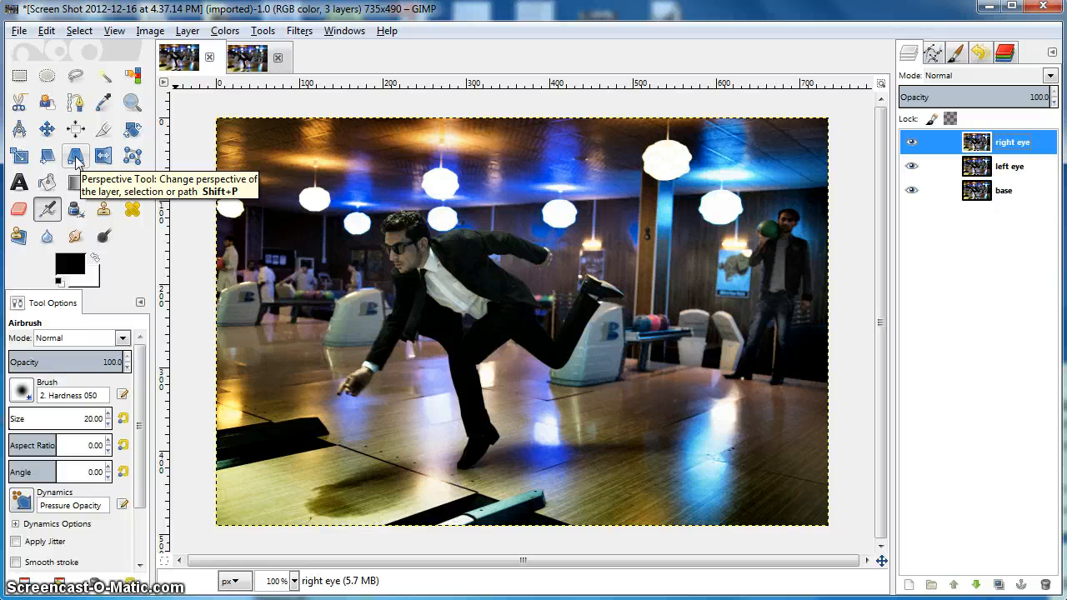
left_click(75, 158)
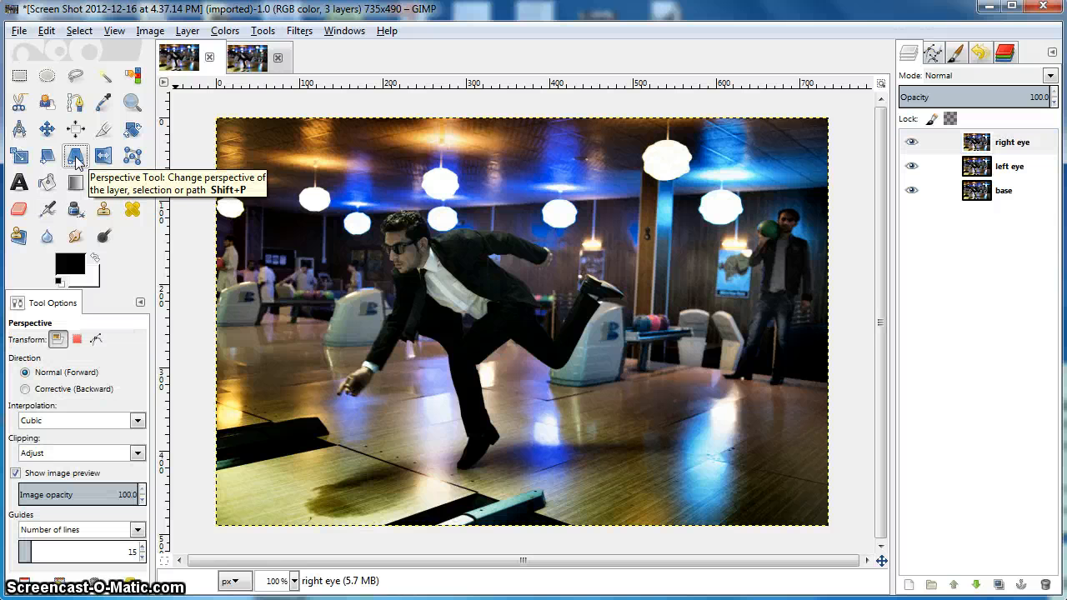
left_click(1019, 143)
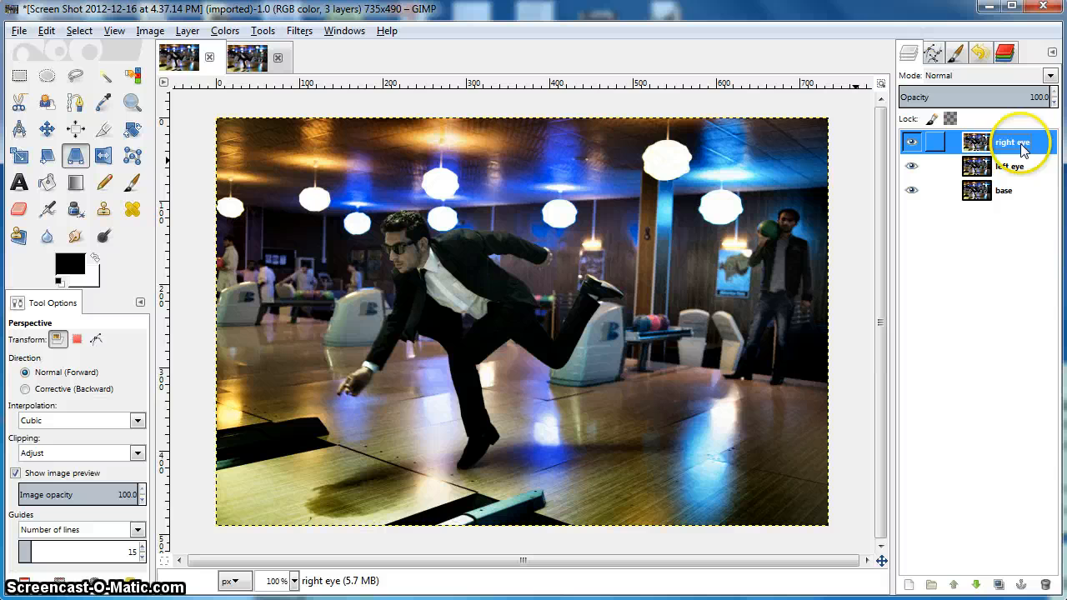
left_click(761, 170)
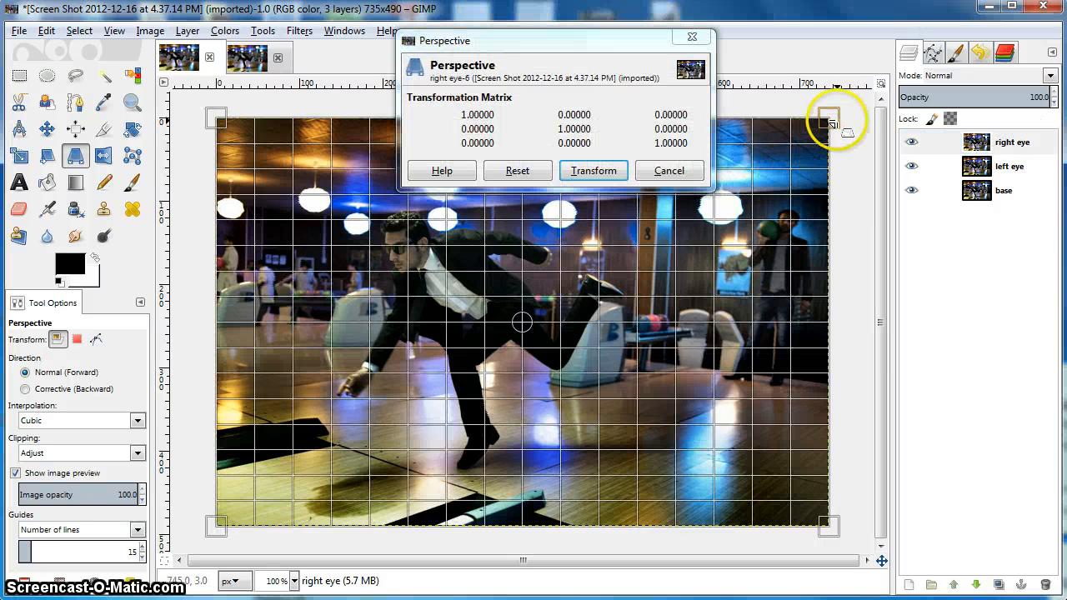
left_click_drag(831, 124, 831, 109)
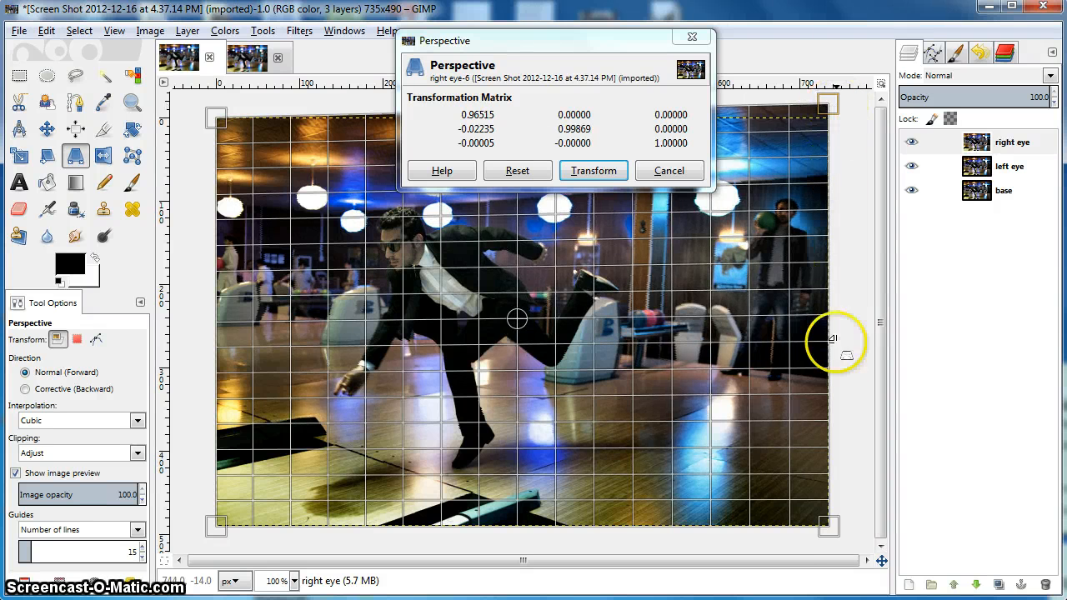
left_click_drag(830, 530, 827, 543)
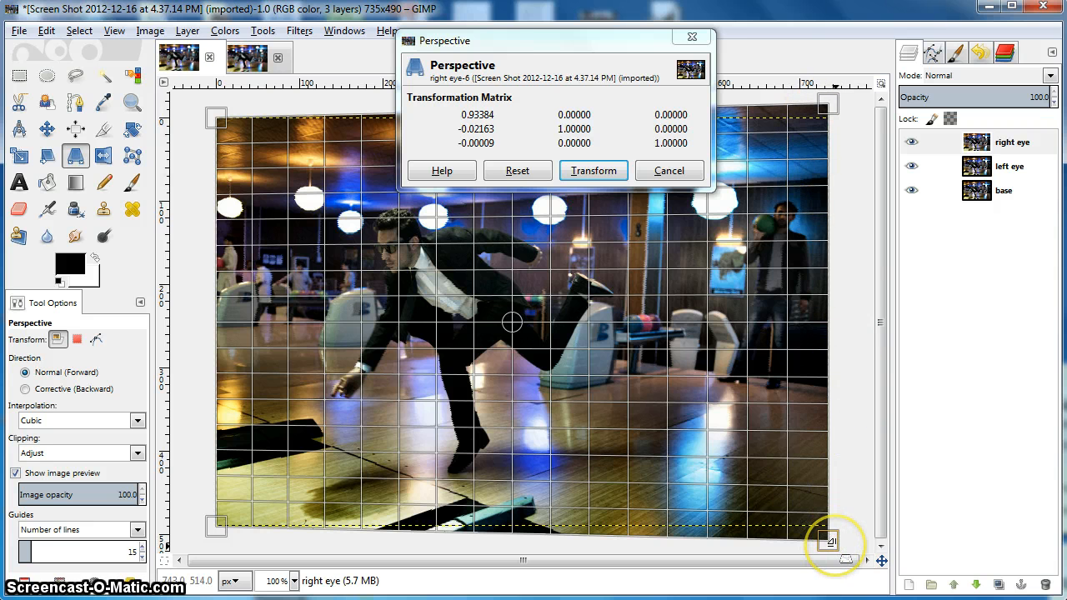
left_click_drag(830, 543, 830, 544)
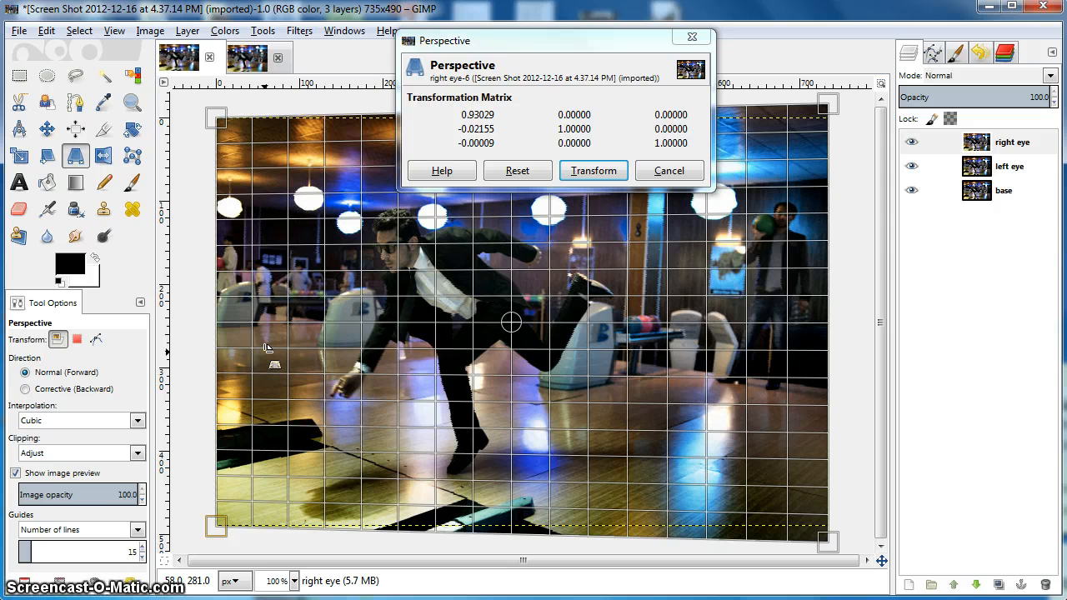
left_click(292, 349)
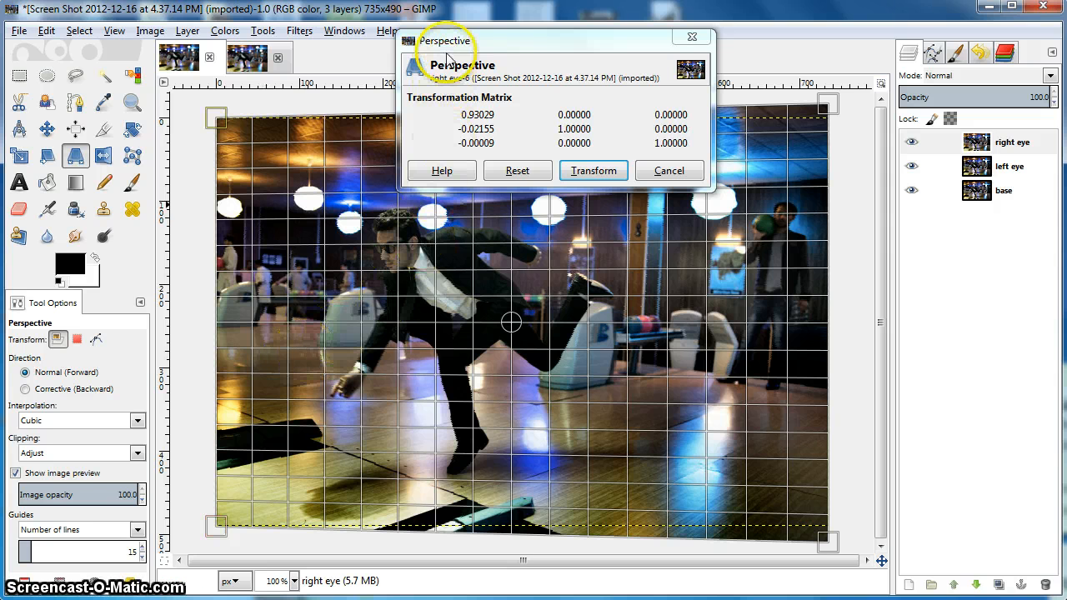
left_click(592, 171)
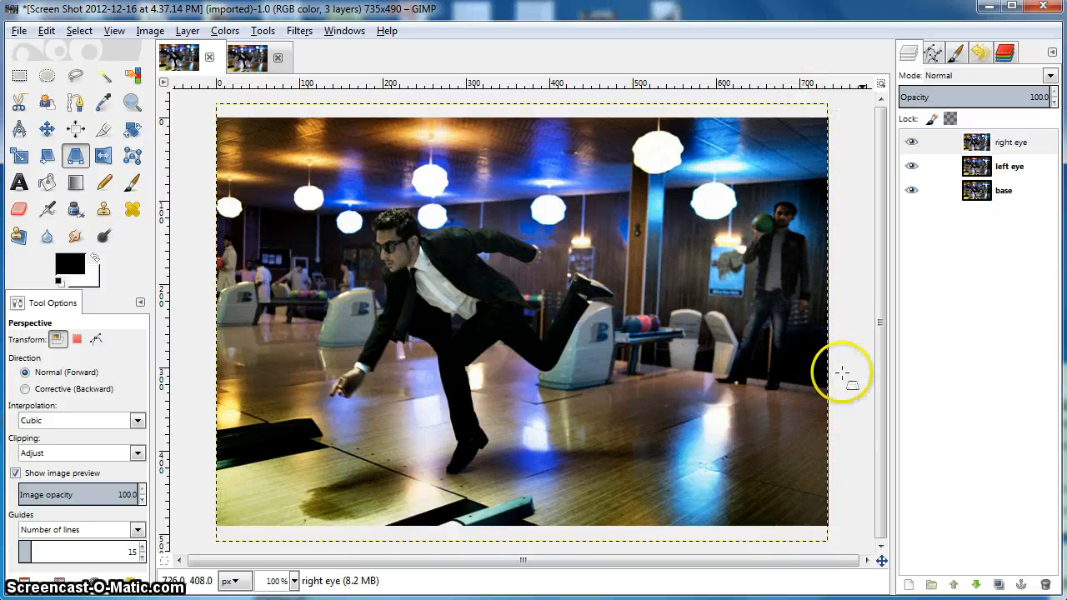
Step: Hide the right eye layer and perspective-transform the left eye layer, stretching its left edge about 19 px beyond the canvas at both corners
left_click(1014, 172)
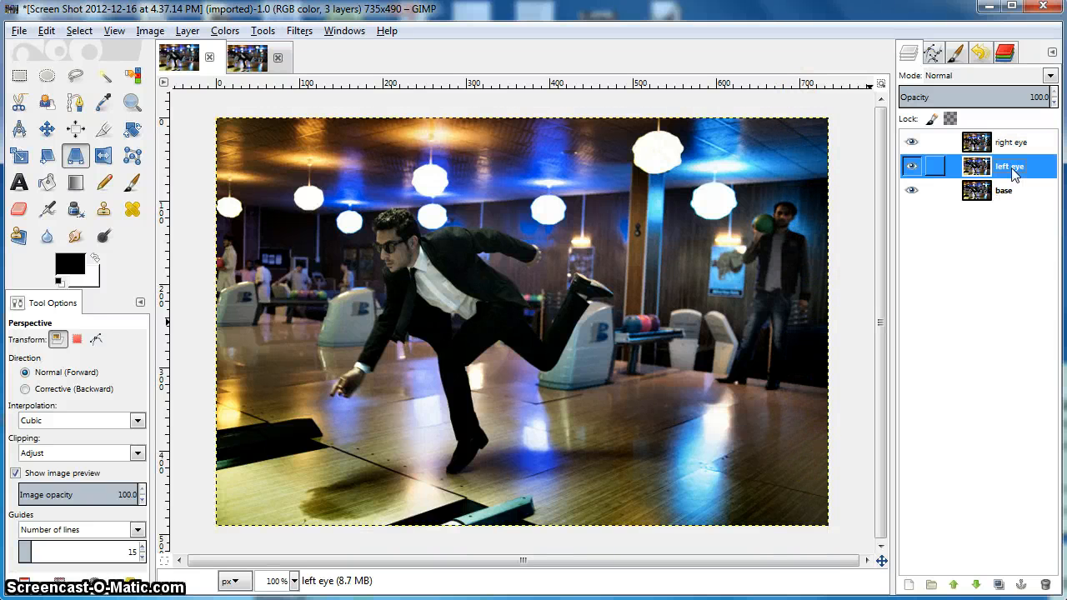
left_click(912, 143)
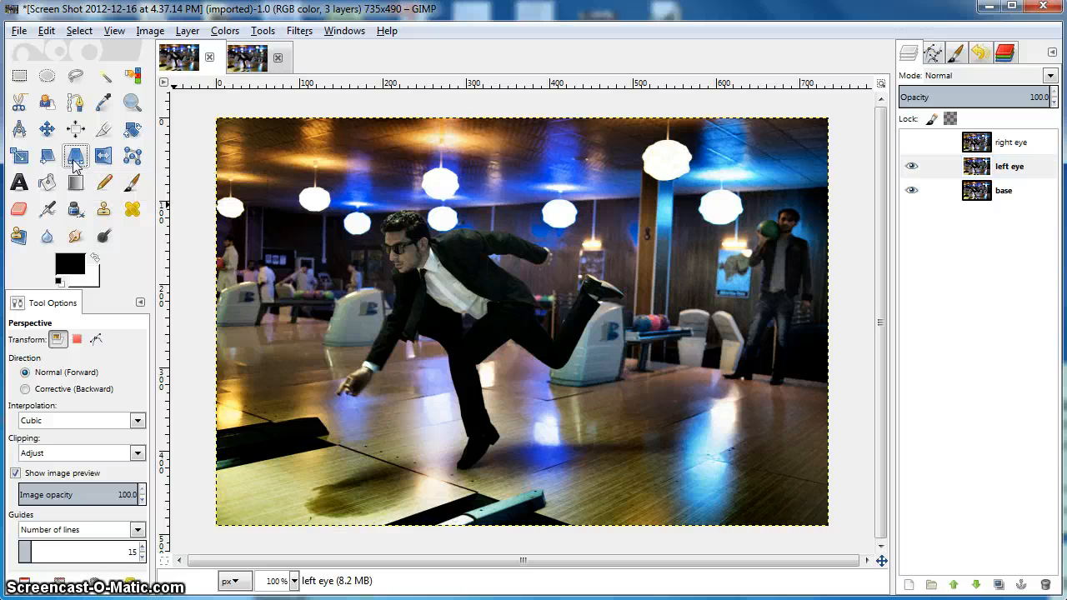
left_click(231, 192)
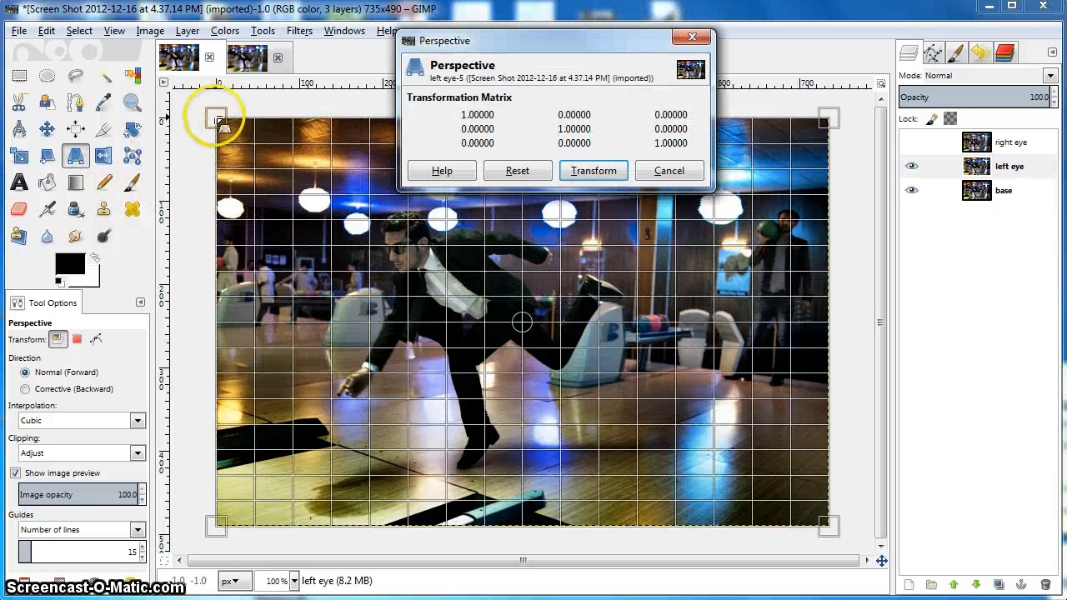
left_click_drag(215, 119, 219, 102)
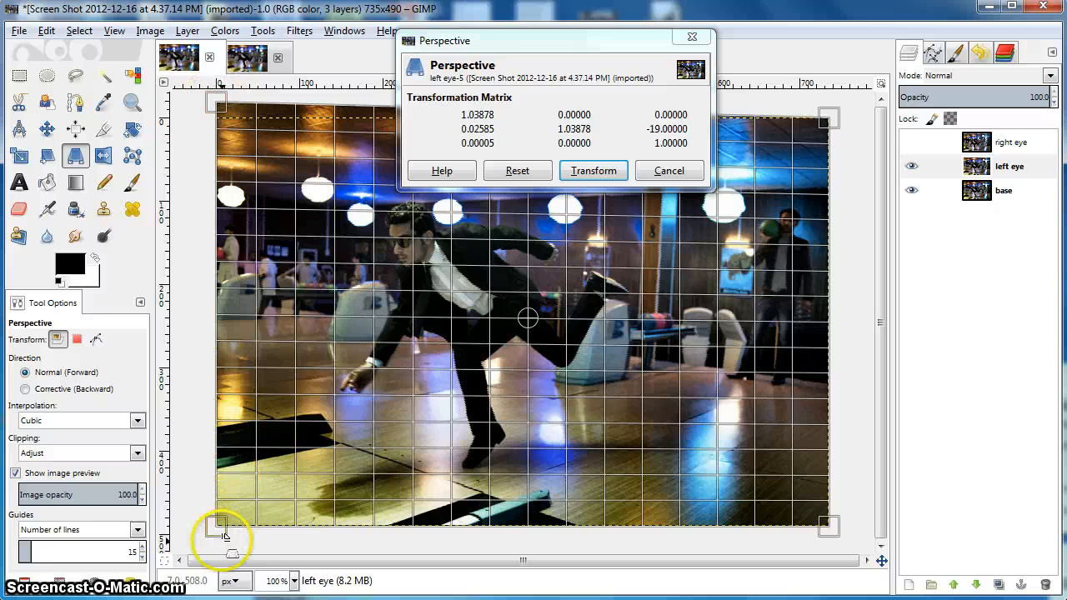
left_click_drag(215, 524, 215, 538)
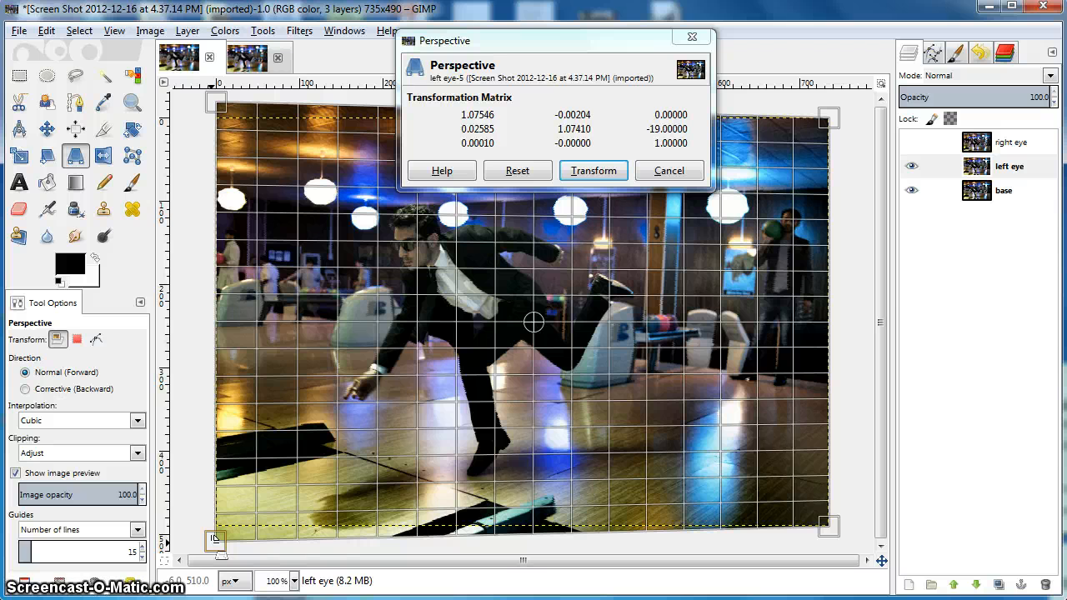
left_click(594, 171)
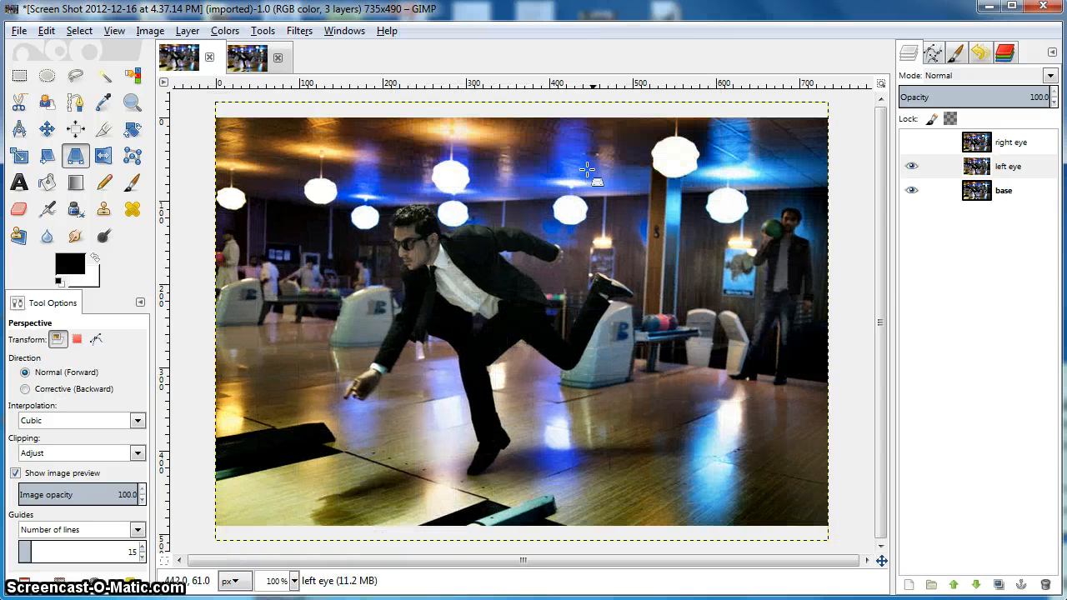
Step: Compare the right eye and left eye layers by toggling their visibility, and leave both shown
left_click(915, 143)
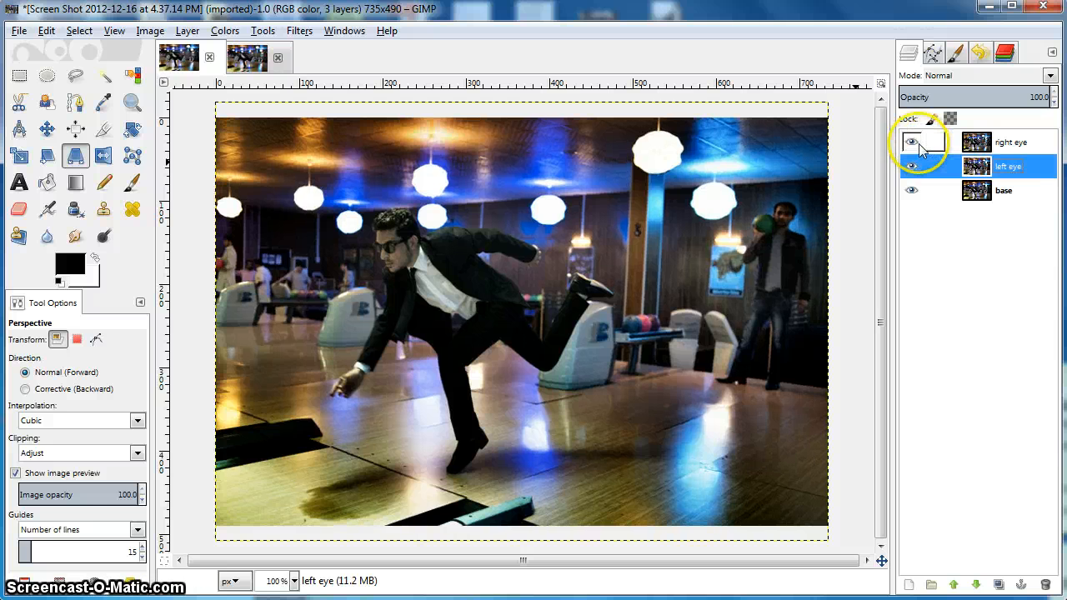
left_click(912, 167)
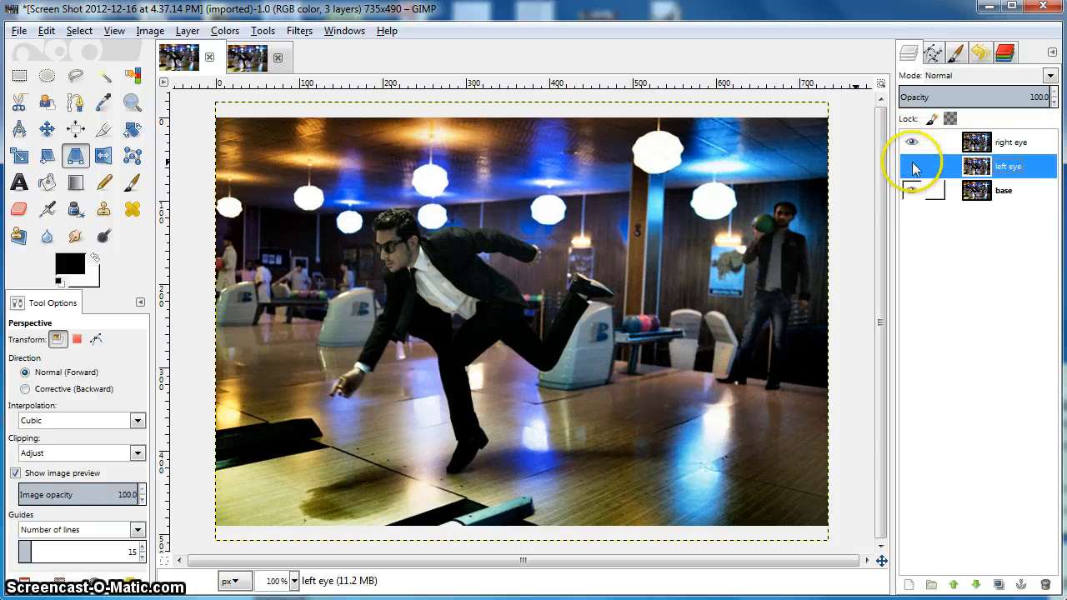
left_click(912, 143)
left_click(912, 169)
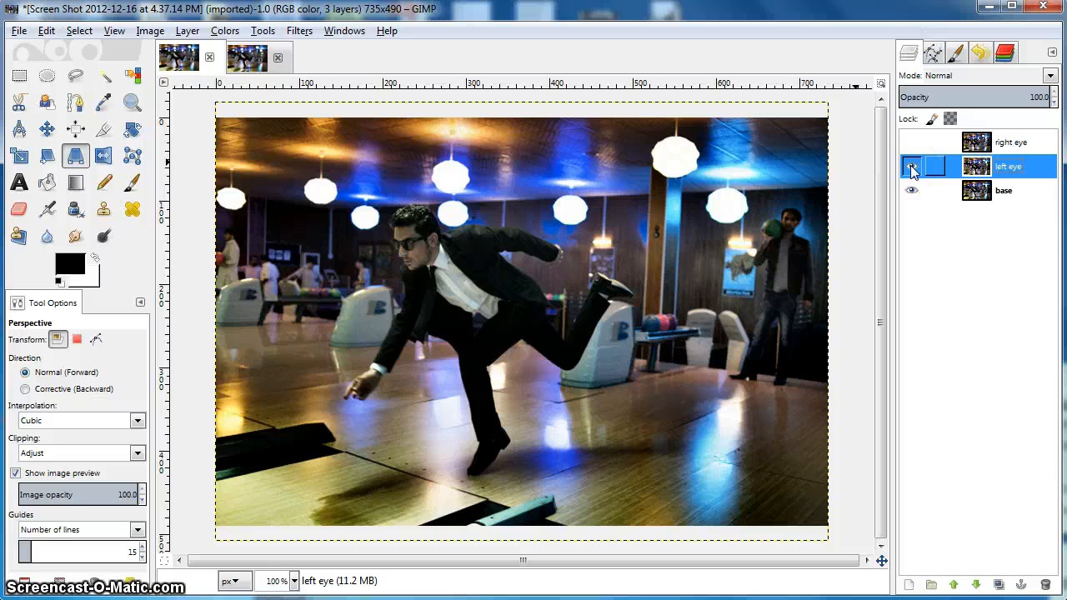
left_click(912, 142)
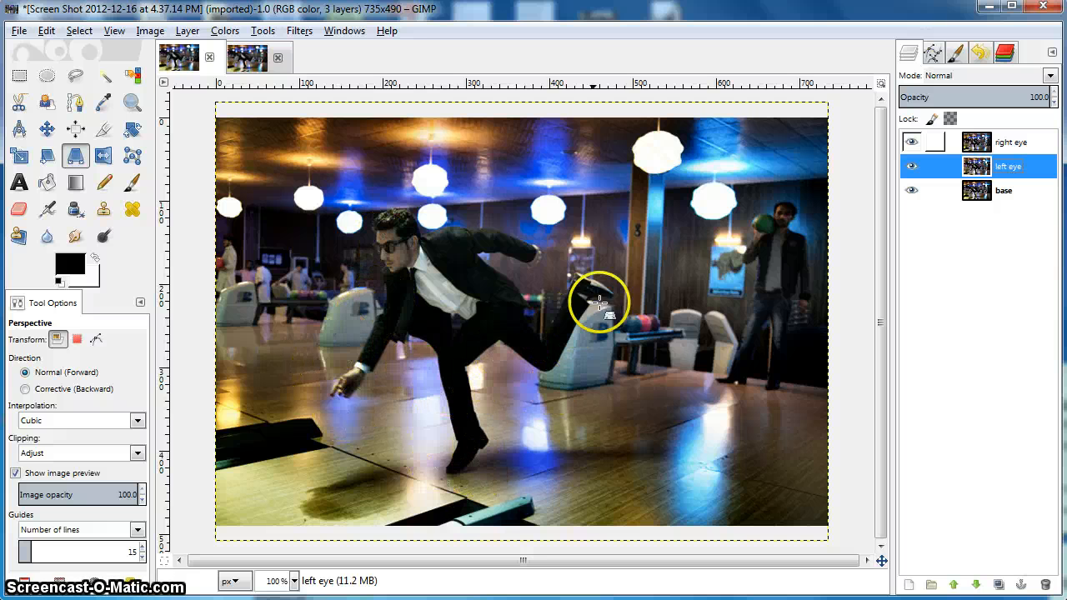
Step: Lower the right eye layer's opacity to 79
left_click(1025, 143)
left_click(1053, 103)
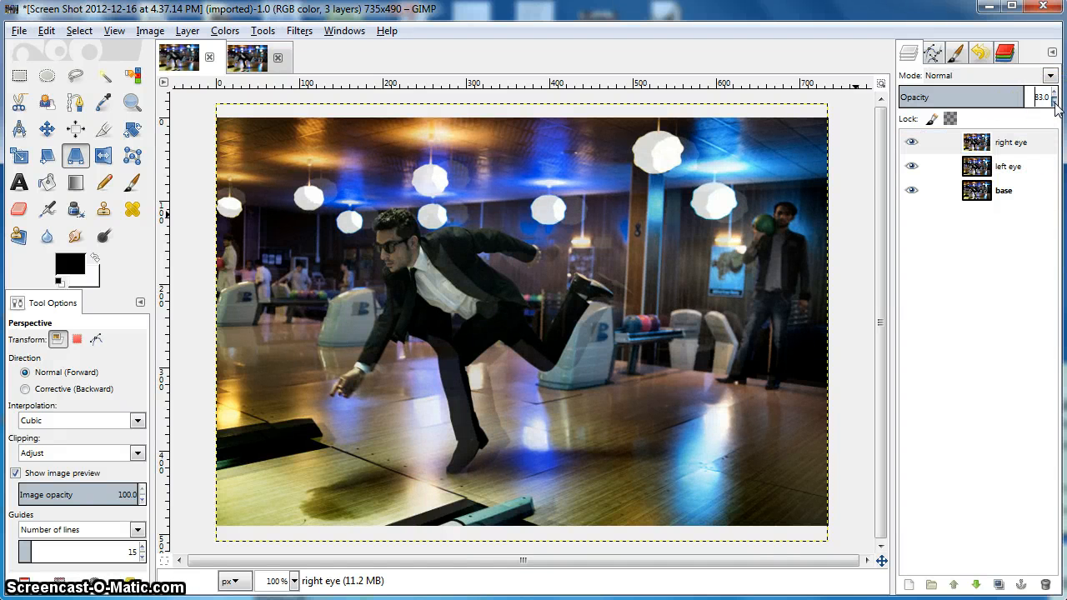
left_click(1054, 102)
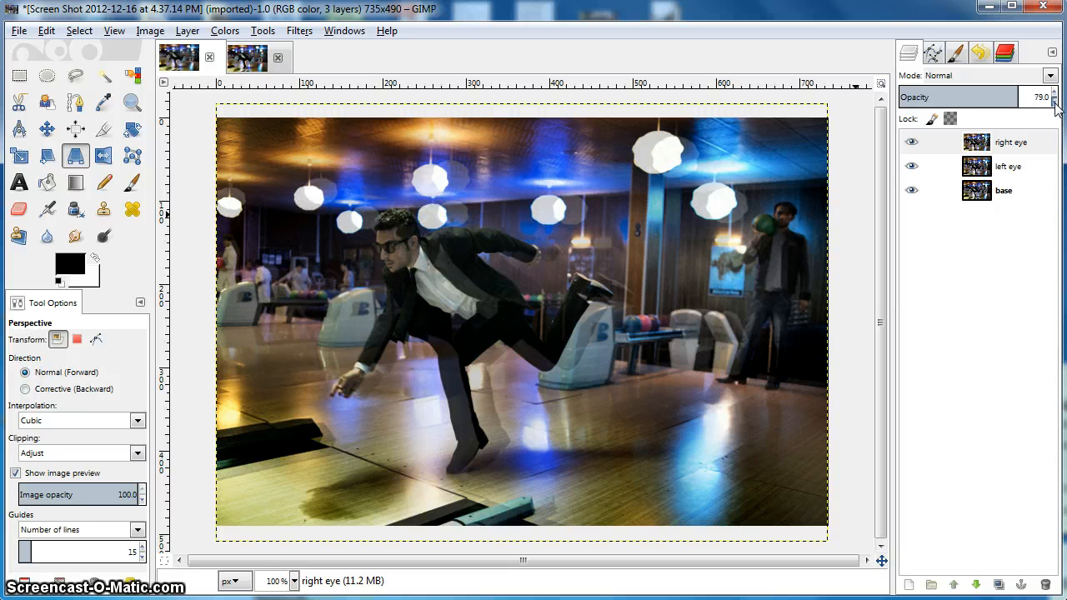
left_click(1003, 167)
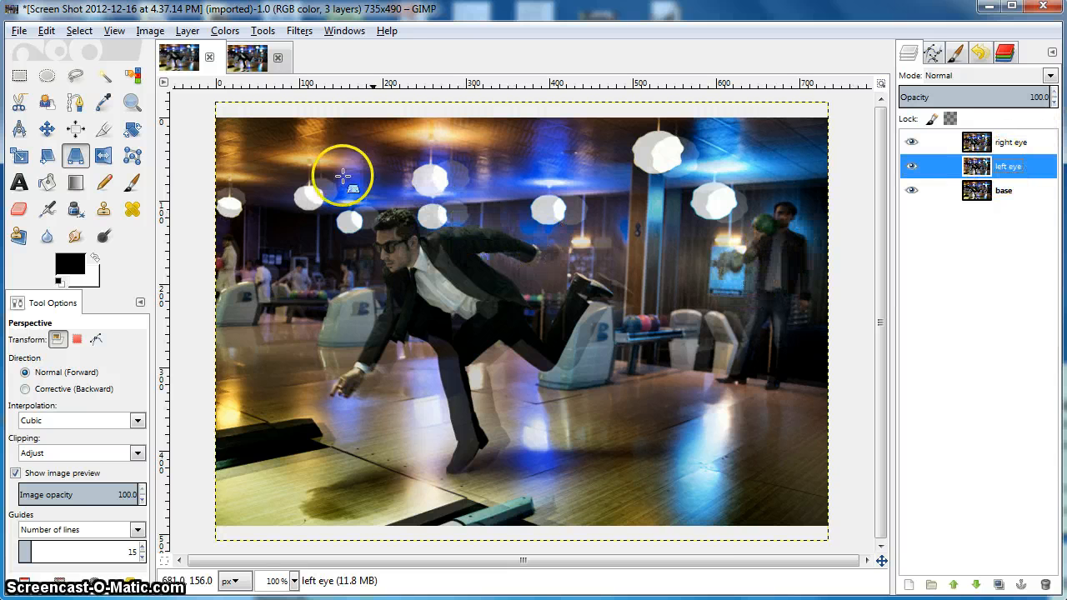
left_click(47, 128)
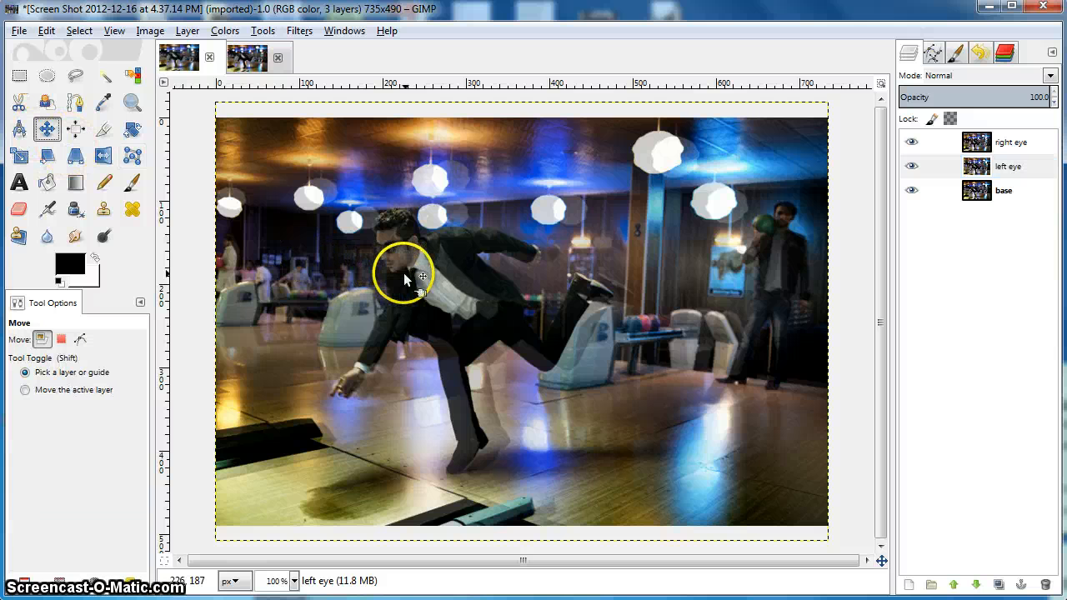
left_click_drag(420, 281, 441, 273)
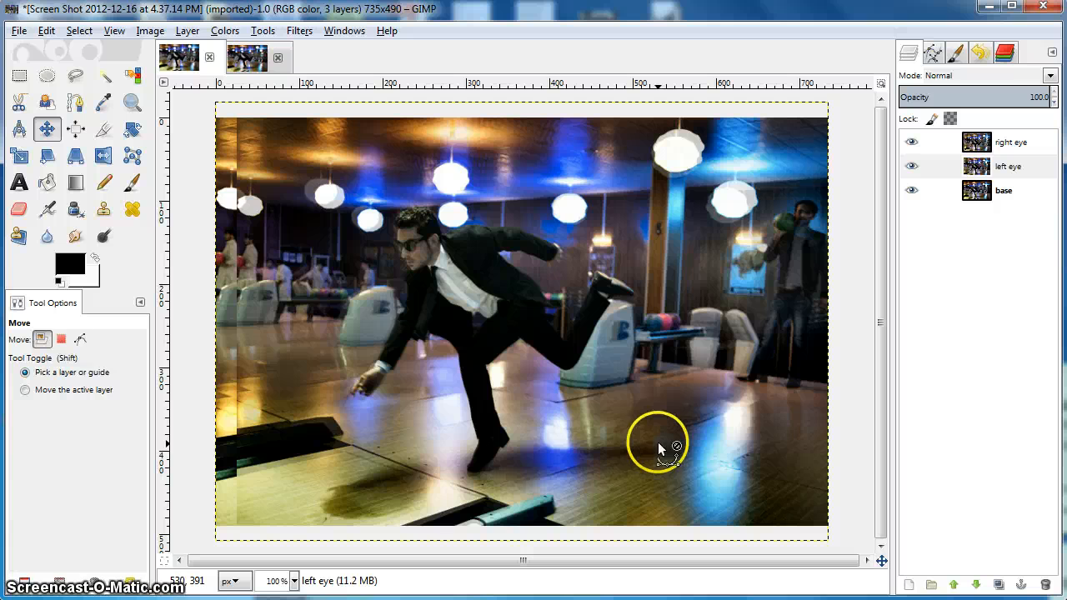
key("ctrl+z")
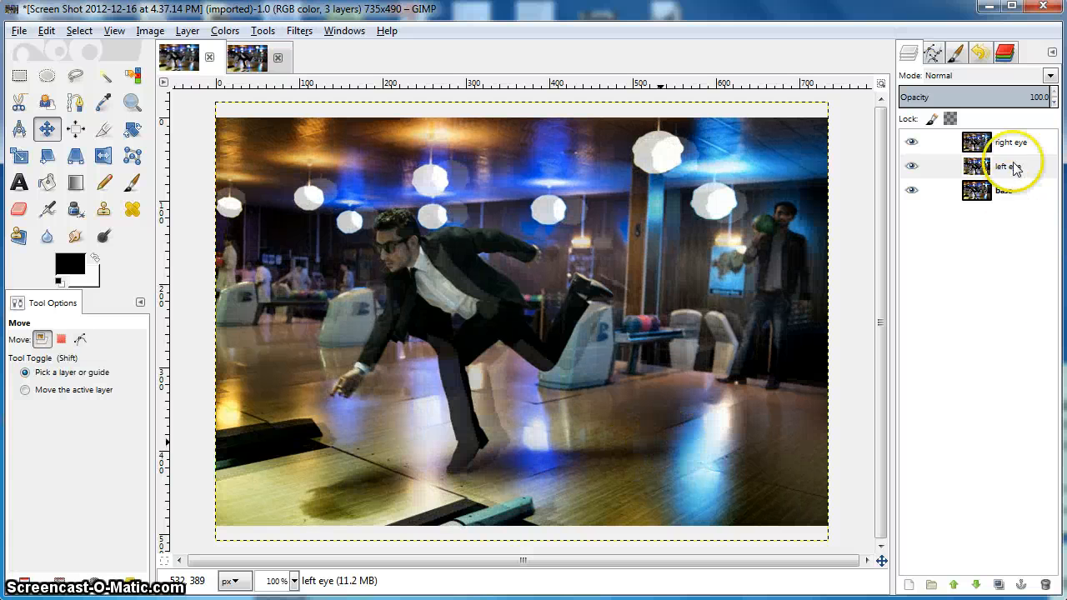
Step: Move the right eye layer about 24 px to the right so its bowler lines up with the bowler below
left_click(1009, 146)
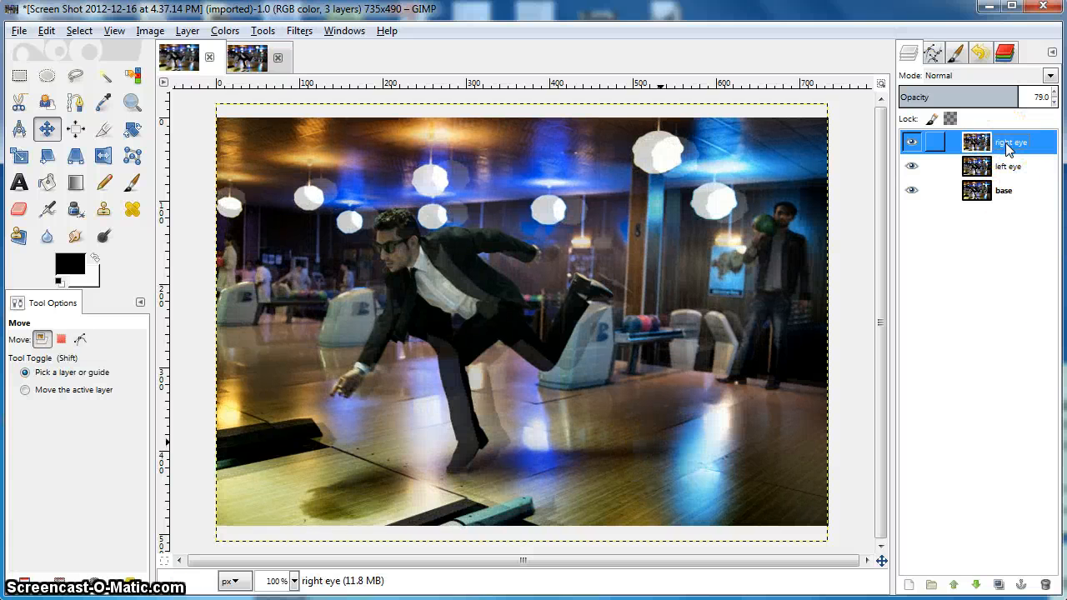
left_click(990, 143)
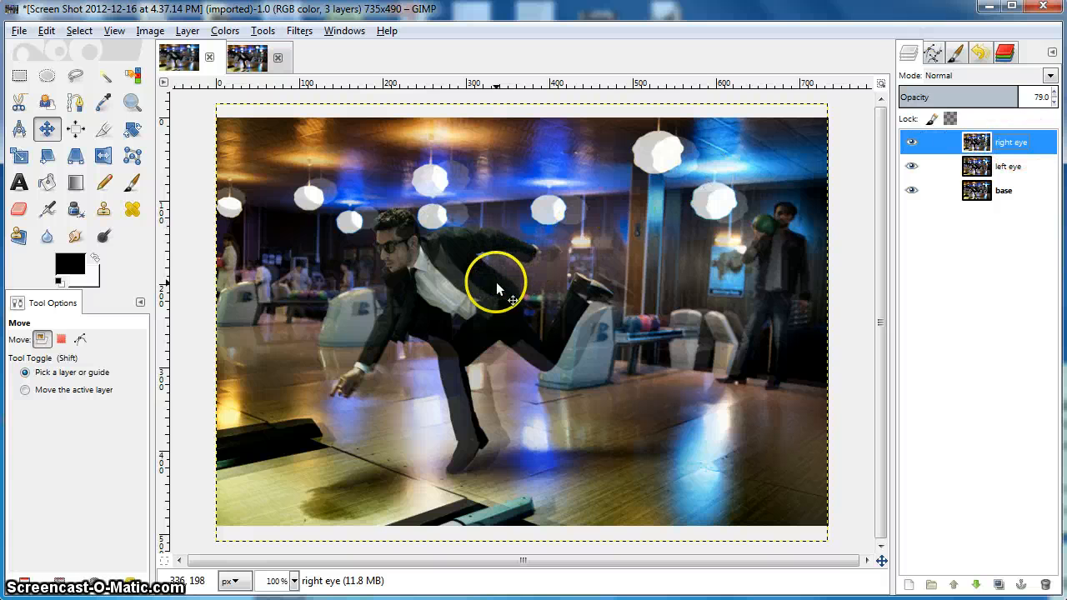
mouse_move(496, 282)
left_mouse_down()
mouse_move(515, 278)
mouse_move(515, 289)
left_mouse_up()
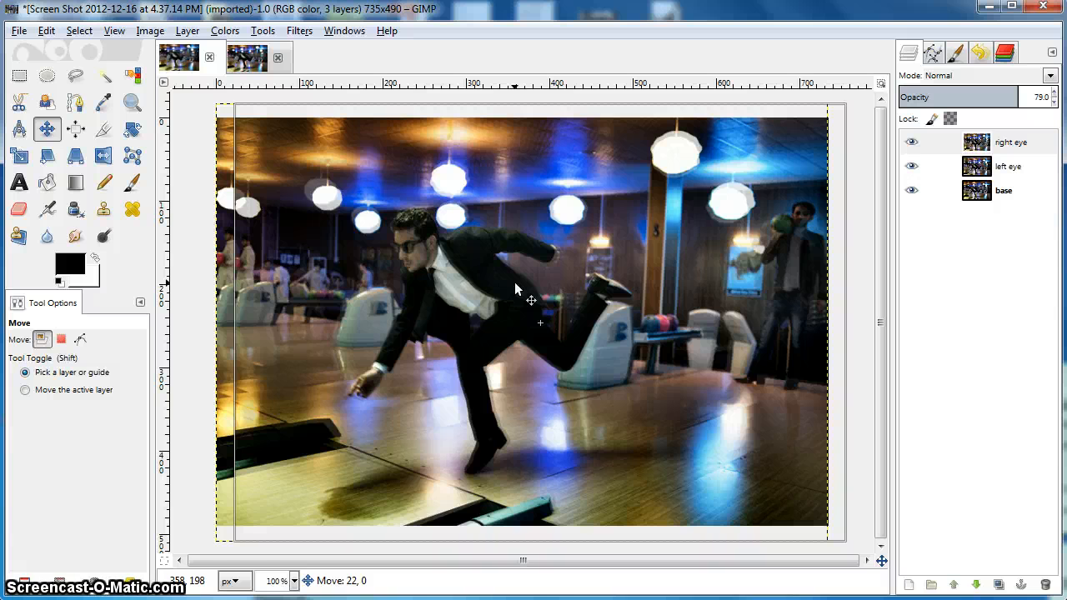
left_click_drag(515, 289, 517, 288)
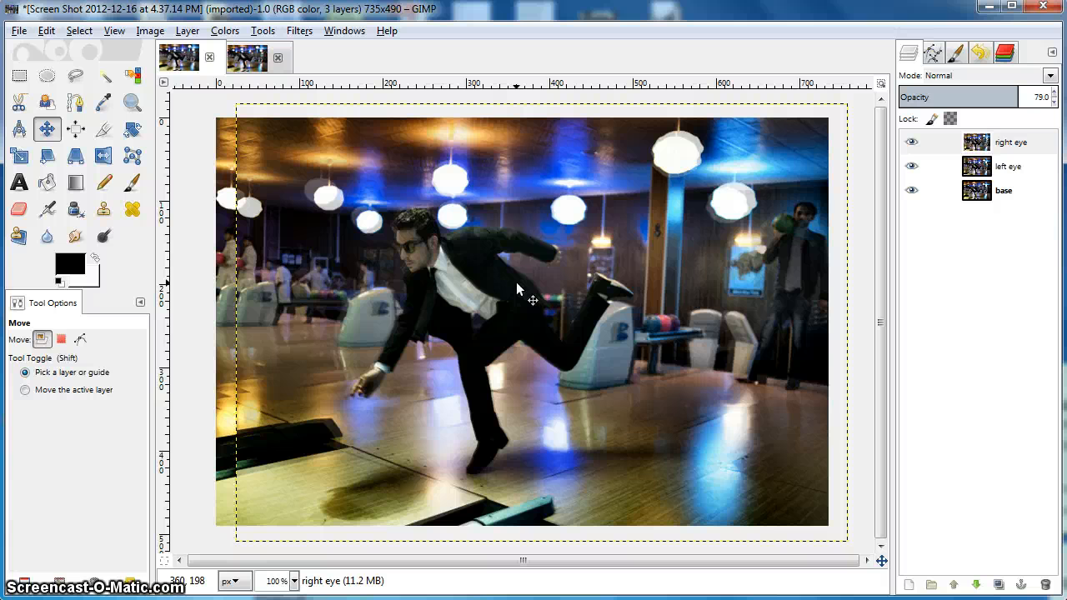
Step: Hide the right eye layer and lower the left eye layer's opacity to 75
left_click(997, 143)
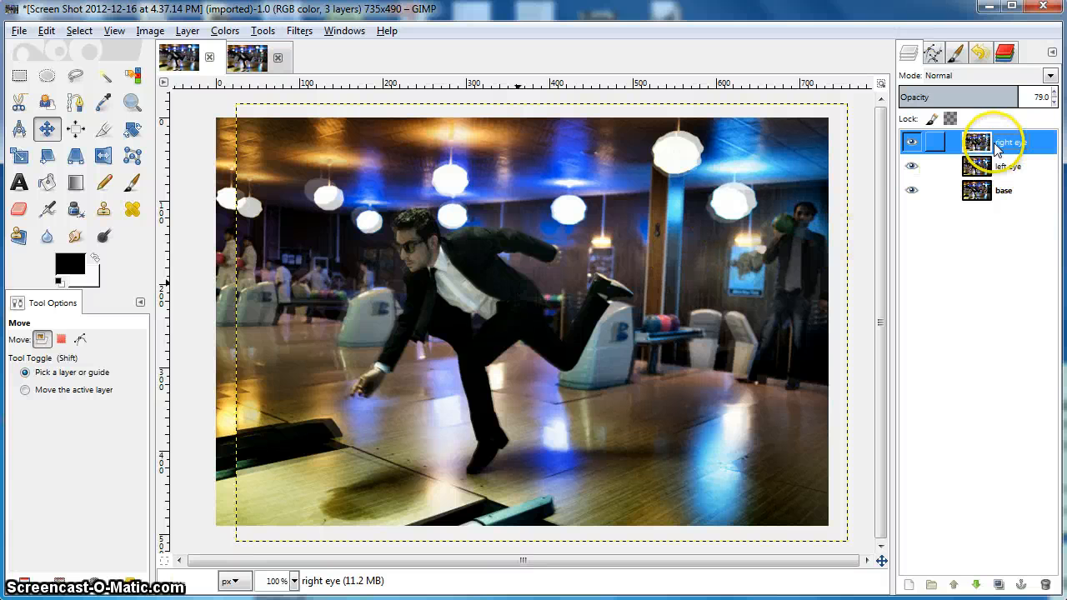
left_click(911, 143)
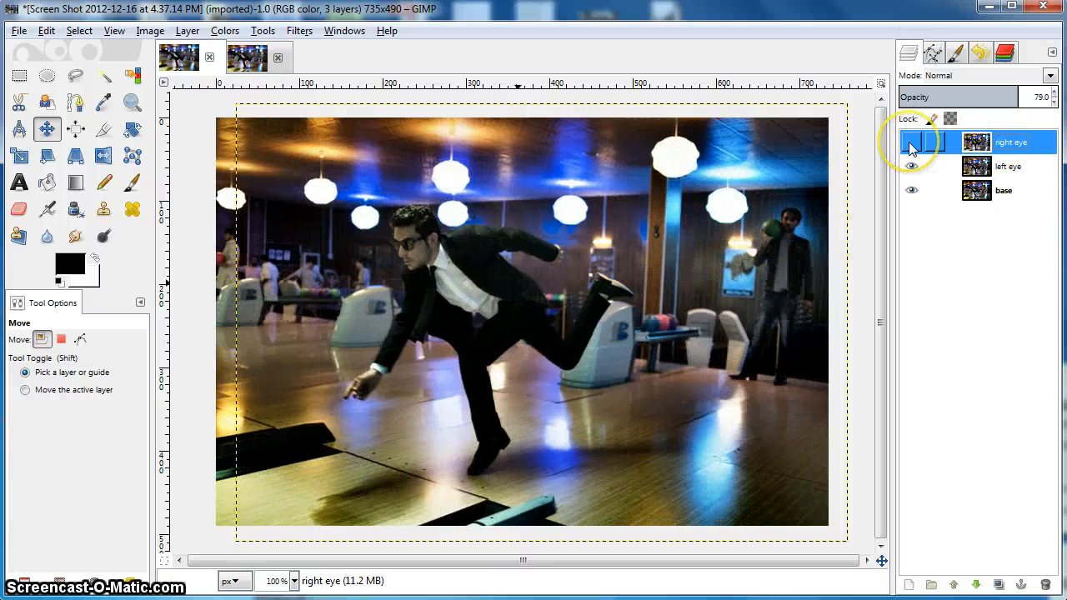
left_click(1005, 167)
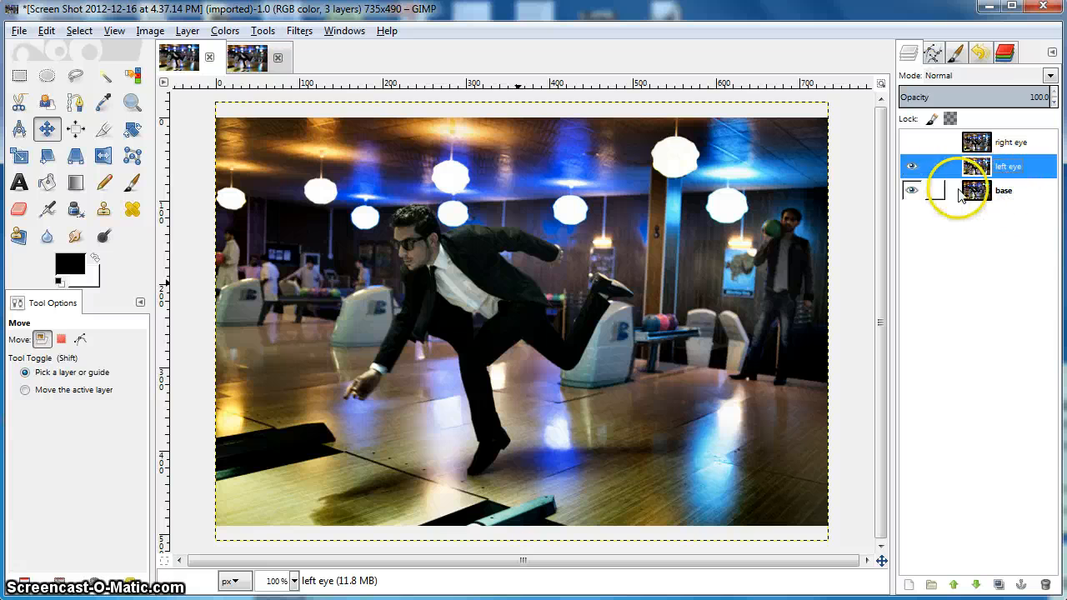
left_click(1003, 191)
left_click(1003, 172)
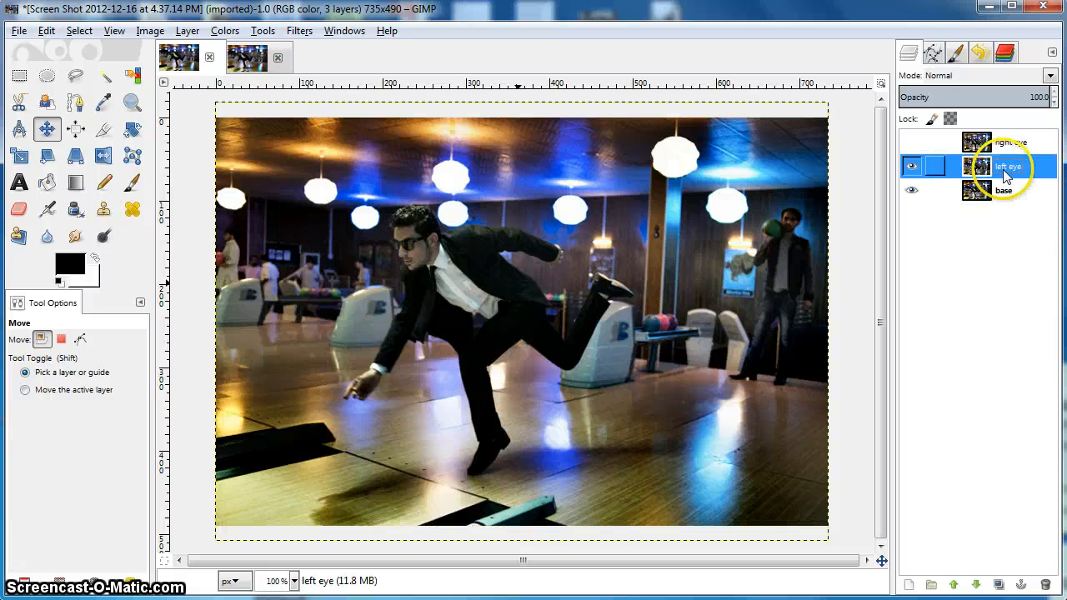
left_click(1054, 102)
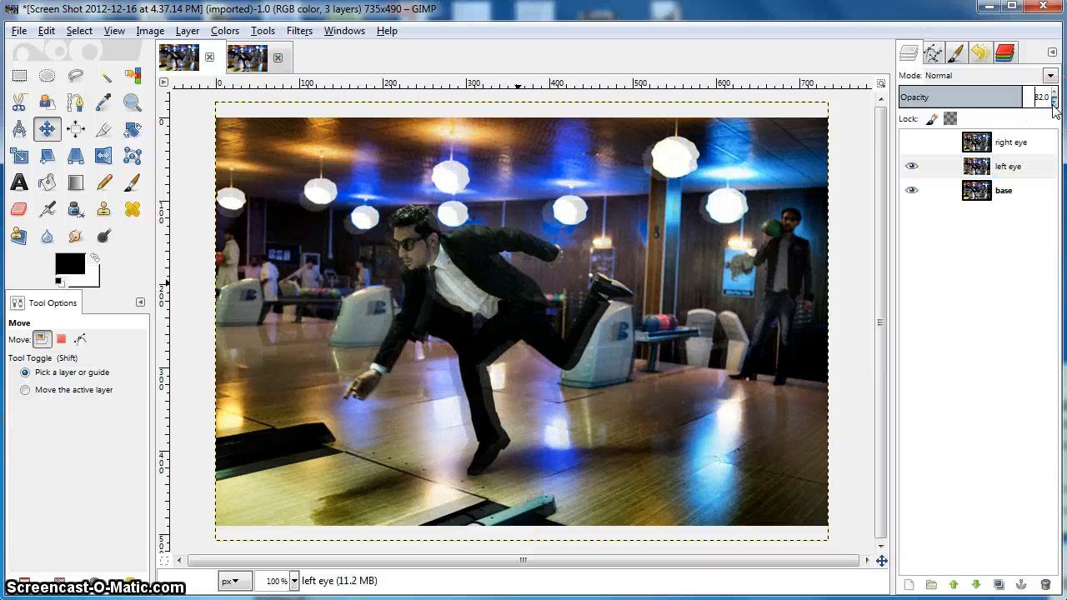
left_click(1053, 102)
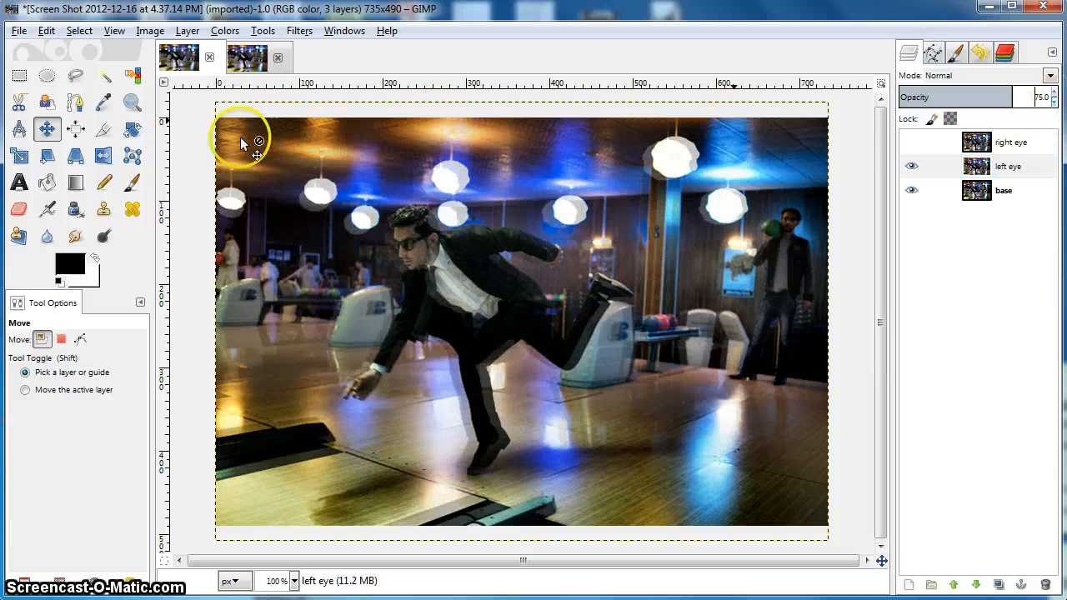
Step: Move the left eye layer about 10 px to the left so its bowler lines up with the base layer's bowler
left_click(1009, 191)
left_click_drag(484, 313, 473, 315)
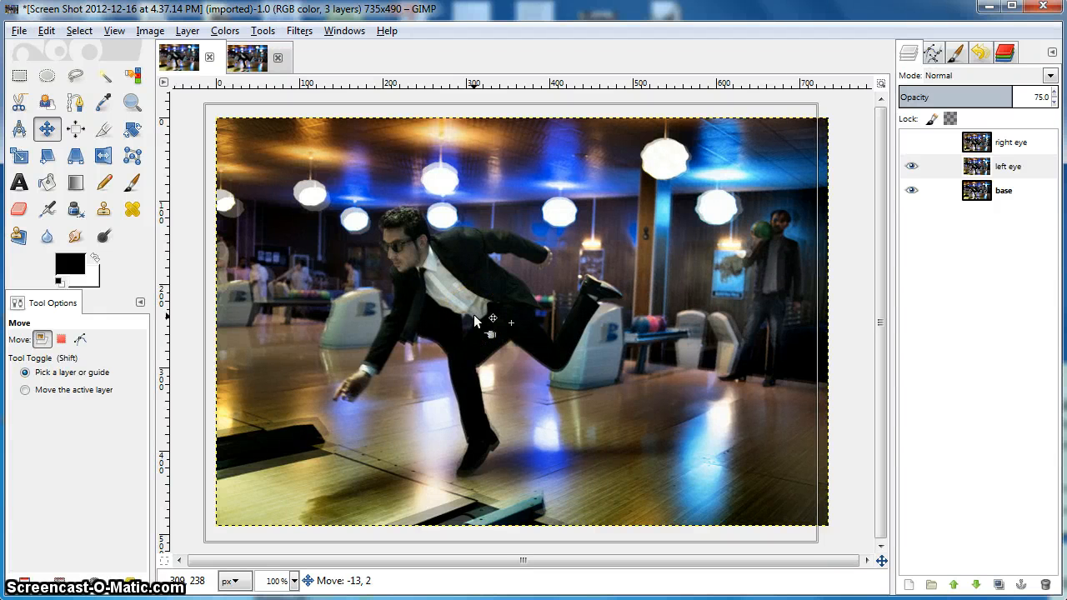
left_click_drag(475, 315, 476, 315)
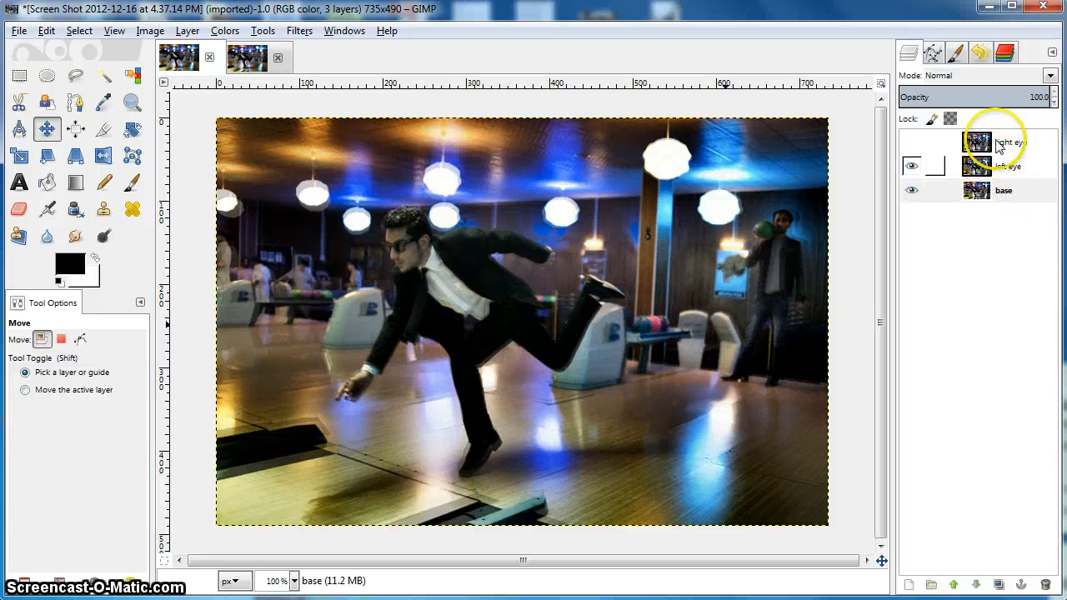
Step: Show the right eye layer again and restore both the right eye and left eye layers to 100 opacity
left_click(914, 144)
left_click(1000, 146)
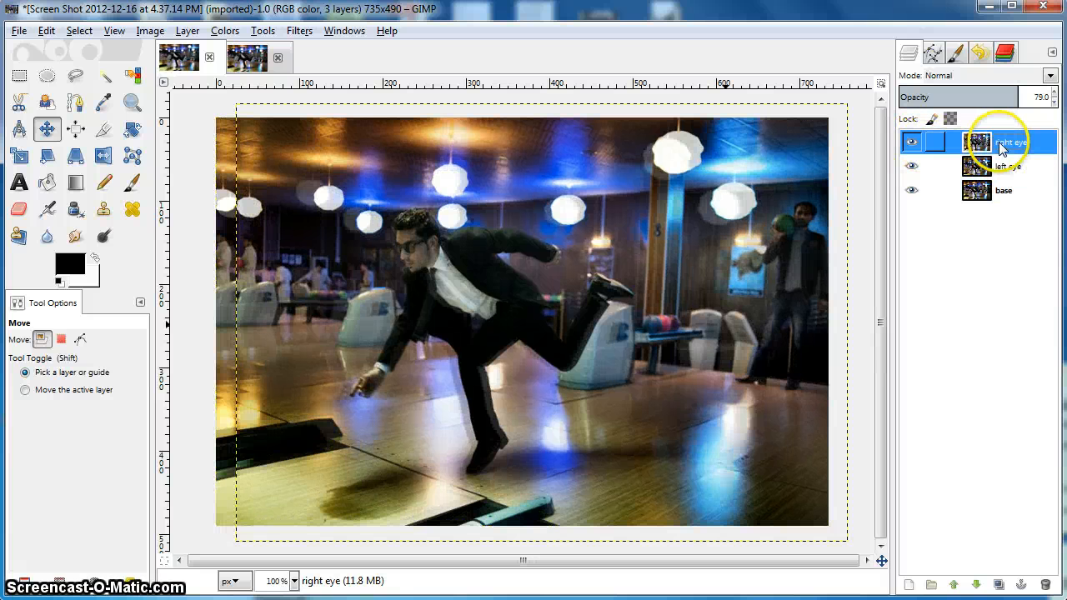
left_click(1052, 96)
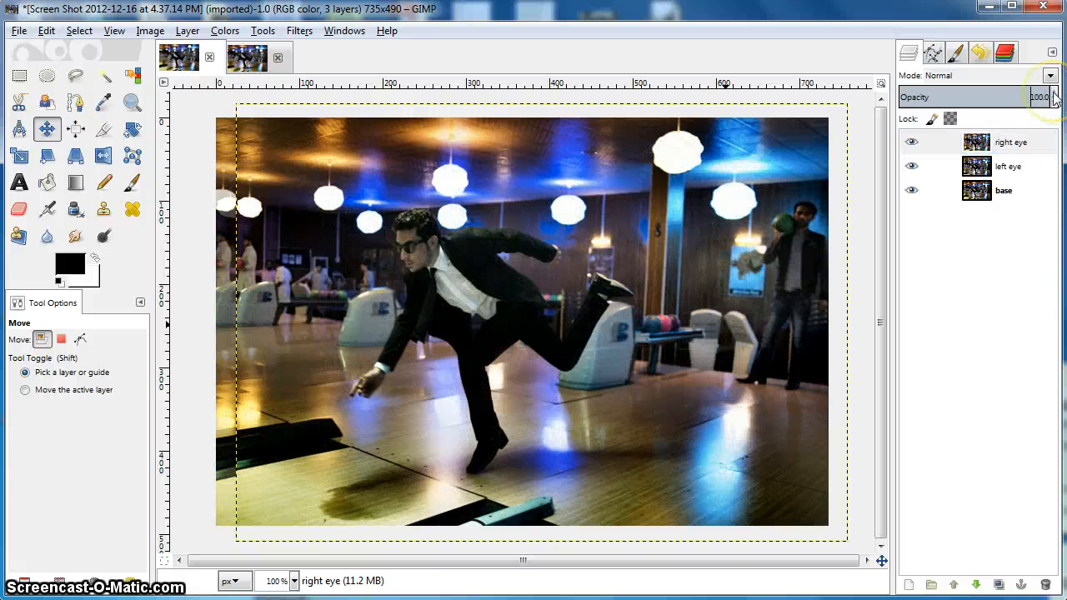
left_click(1015, 190)
left_click(1011, 167)
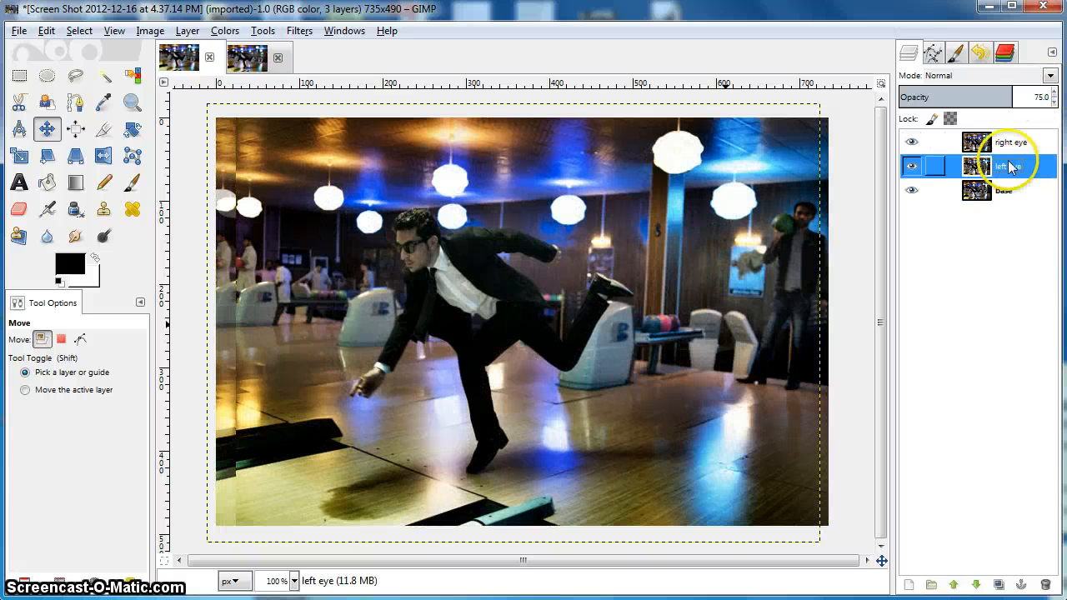
left_click(1054, 98)
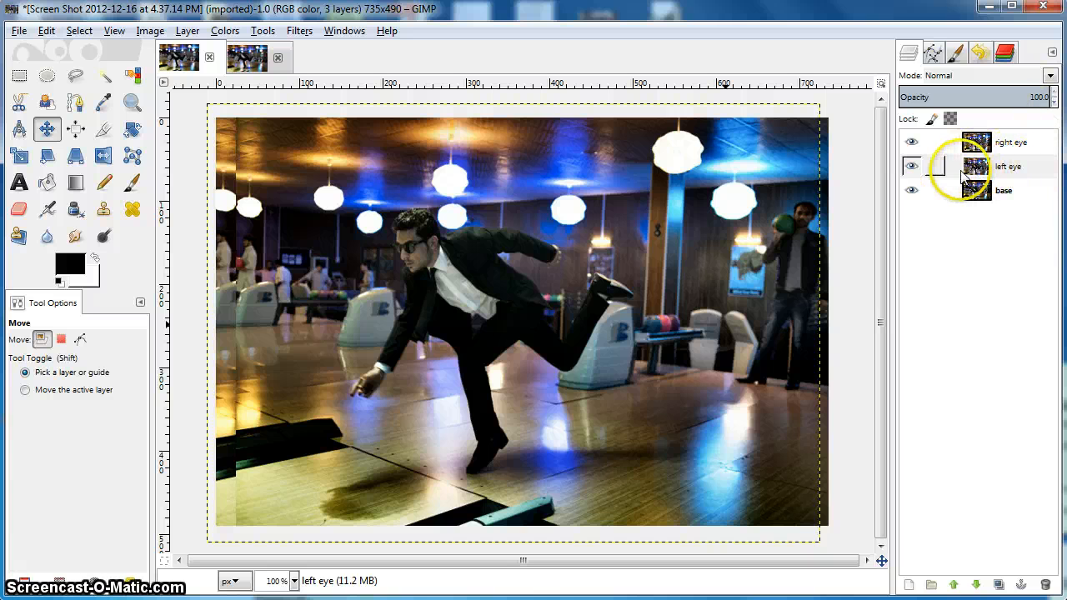
Step: Add a white (full opacity) layer mask to the right eye layer
left_click(1010, 146)
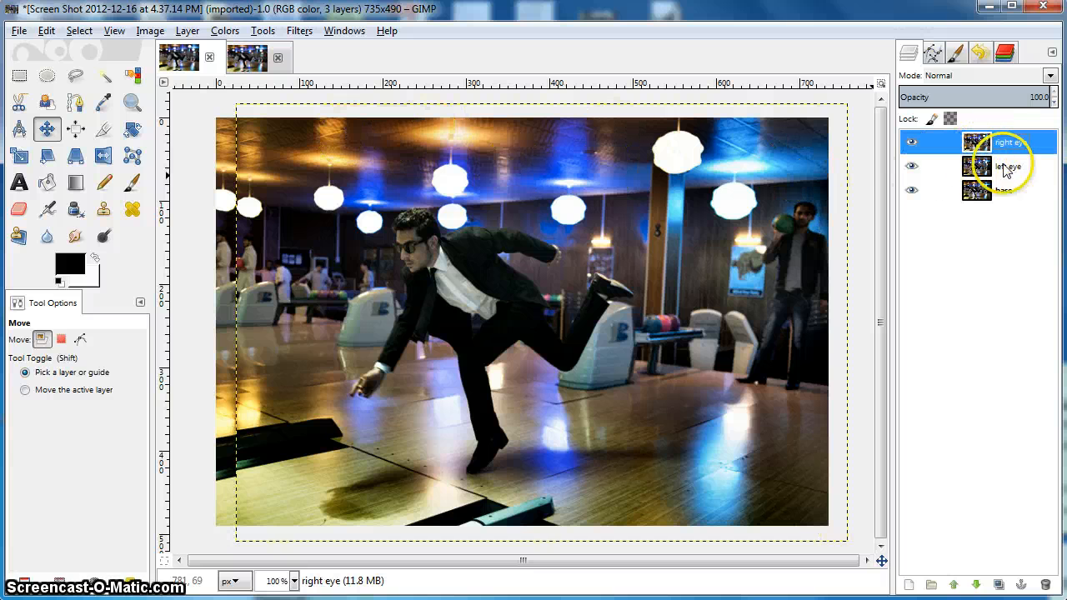
right_click(989, 147)
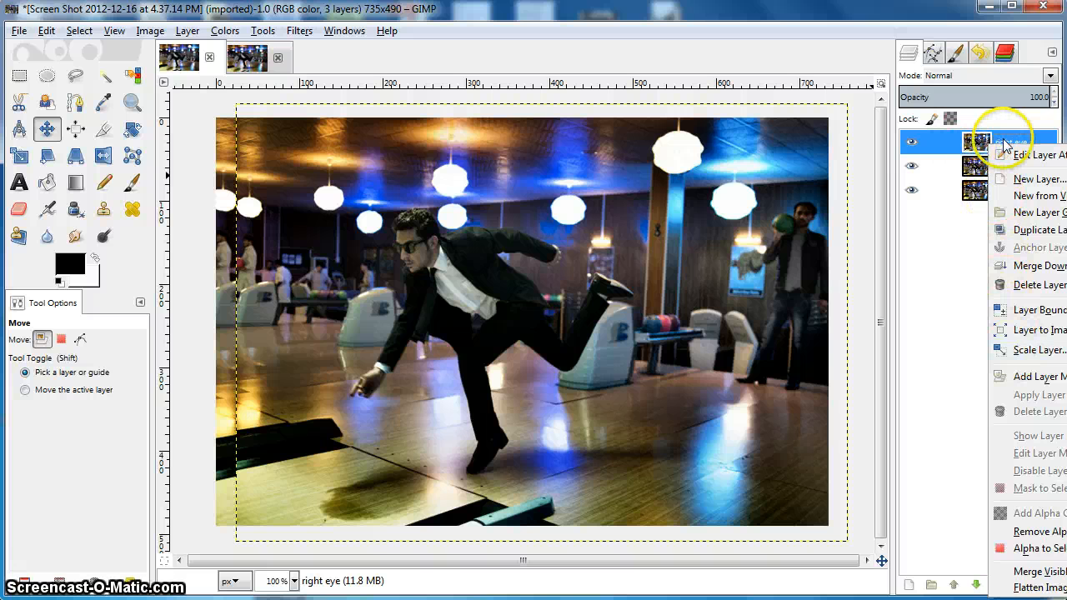
left_click(1027, 379)
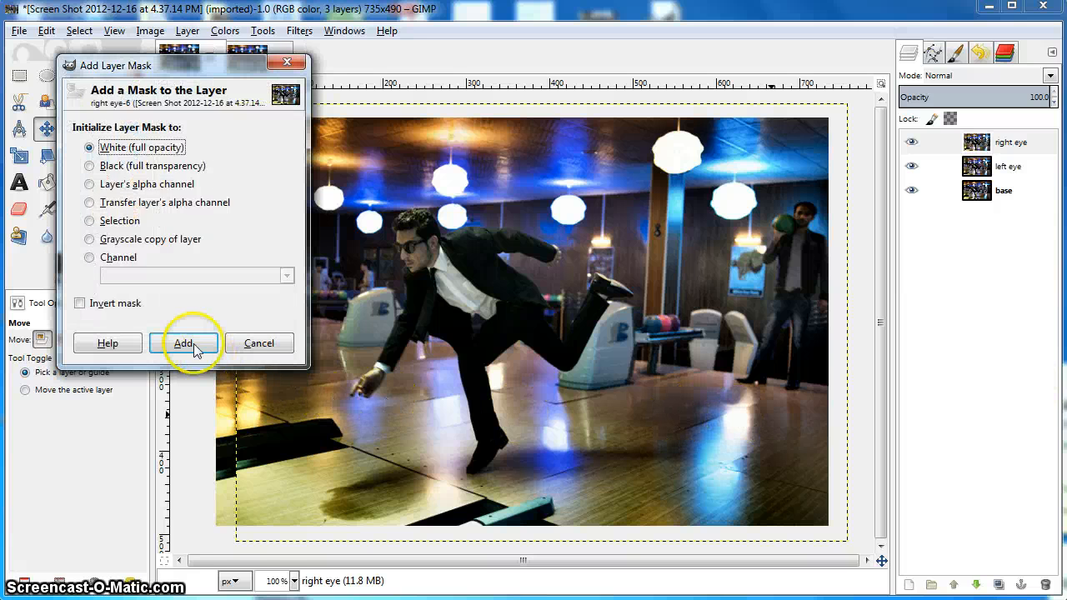
left_click(183, 344)
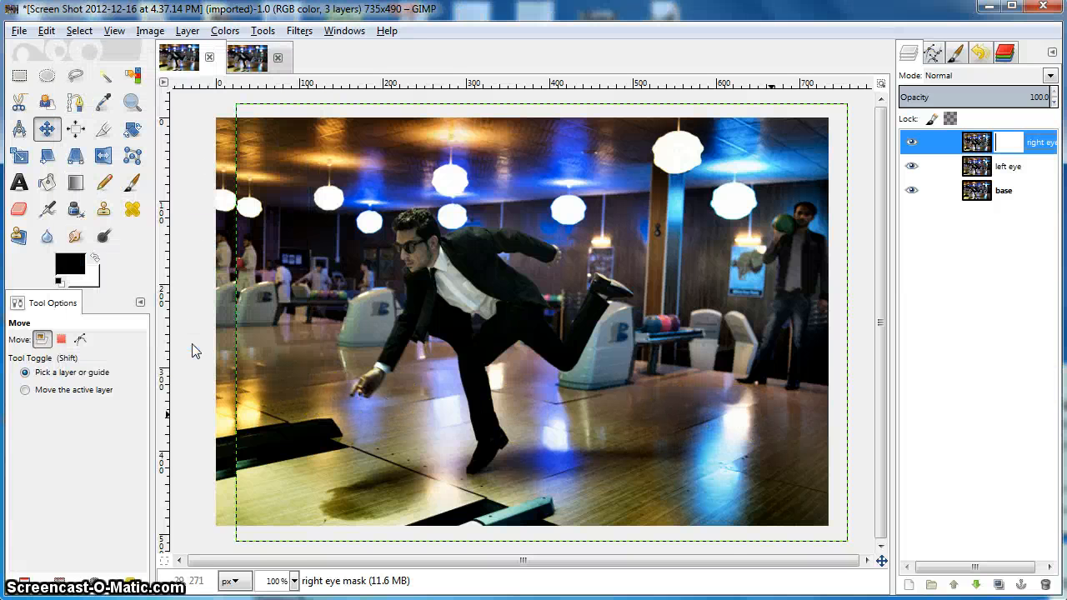
Step: Make a full-height rectangular selection about 303 × 495 px over the left part of the right eye layer, starting at x 24
left_click(19, 76)
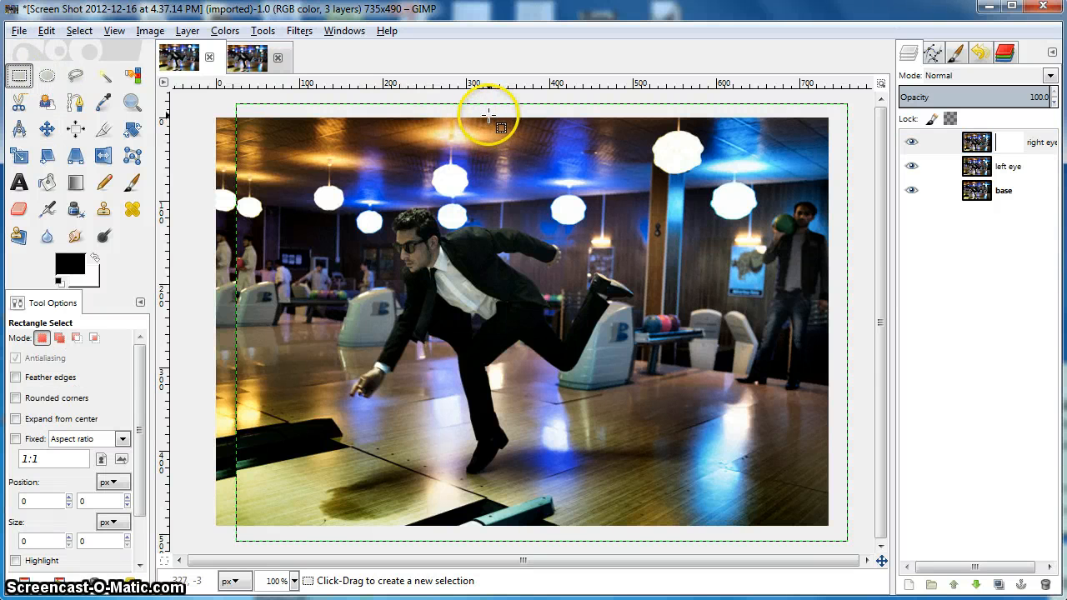
left_click_drag(542, 356, 543, 359)
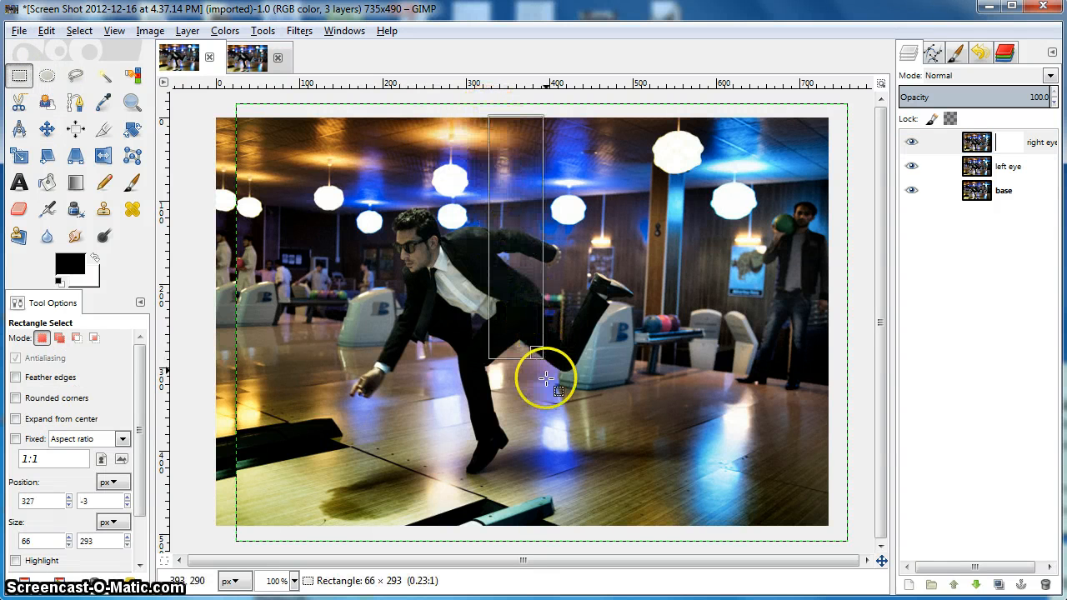
mouse_move(815, 510)
left_mouse_down()
mouse_move(846, 530)
mouse_move(828, 526)
left_mouse_up()
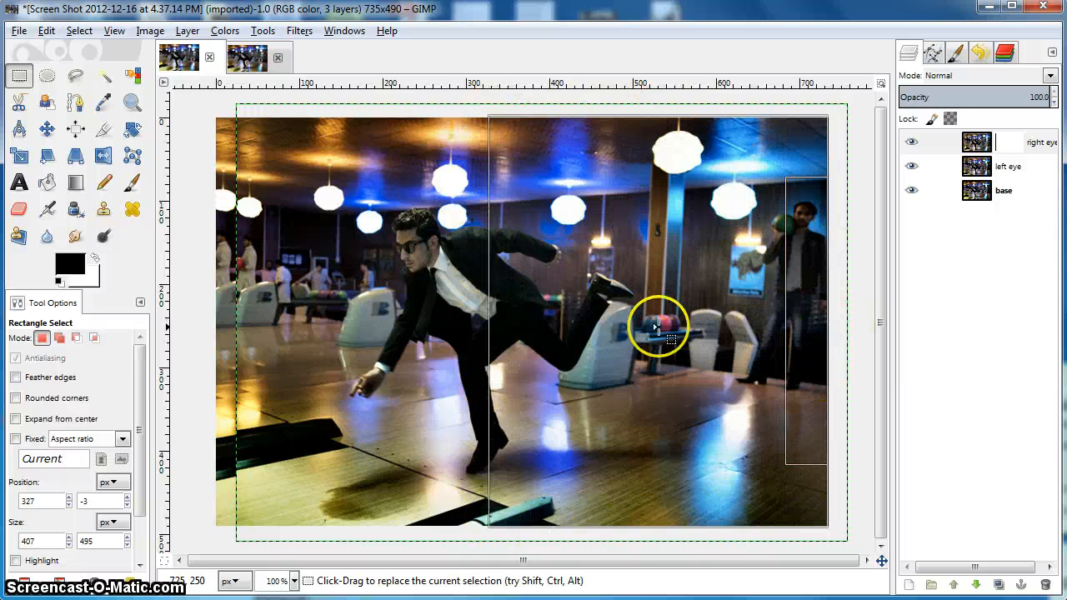
left_click_drag(659, 325, 226, 318)
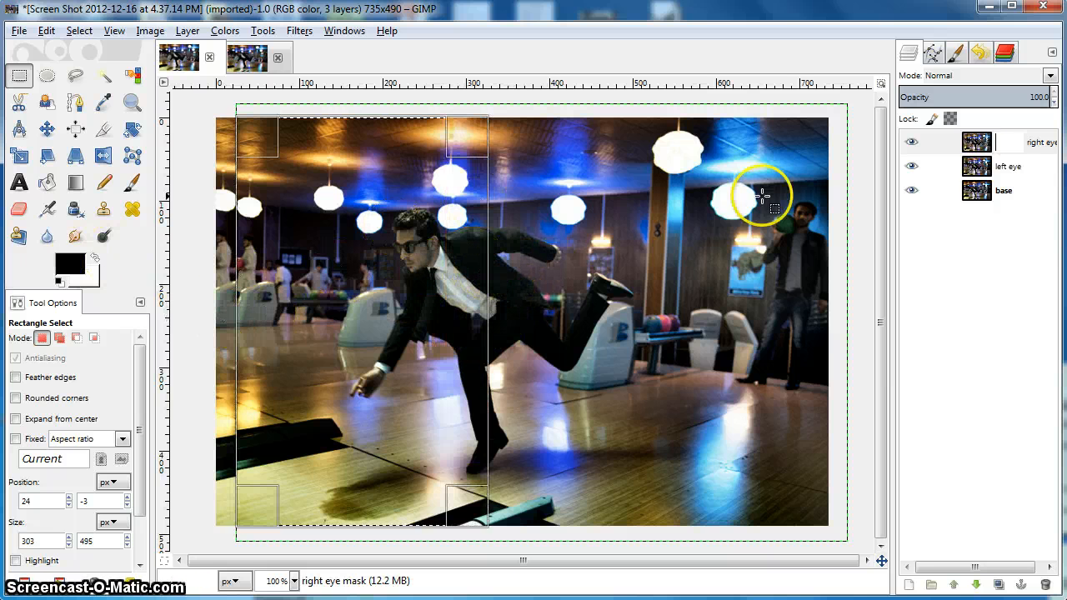
Step: Fill the selected left part of the right eye layer's mask with black, and clear the selection
left_click(1016, 145)
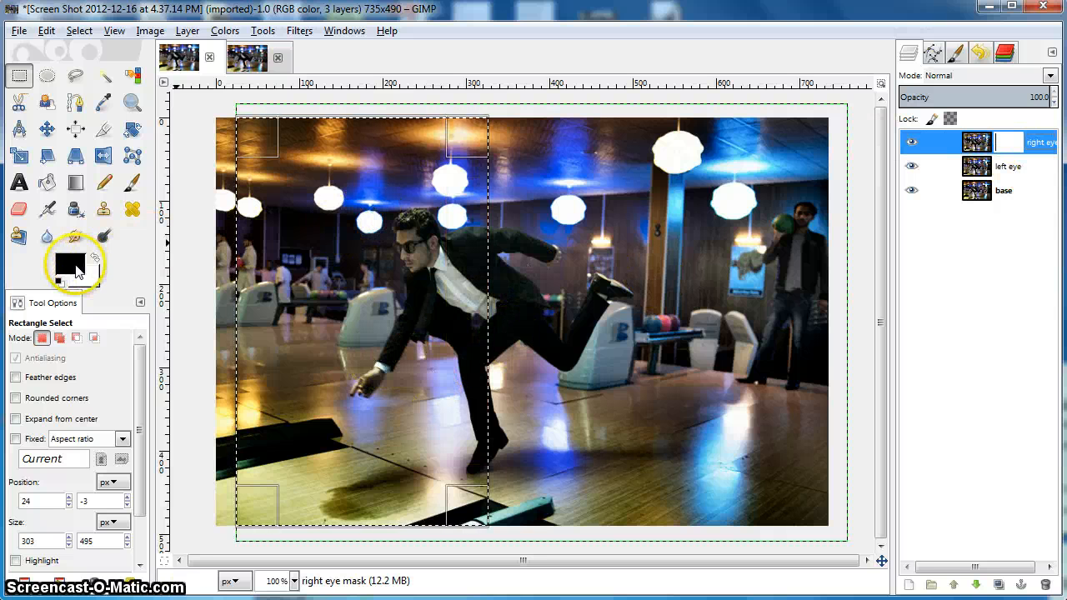
left_click_drag(74, 268, 331, 213)
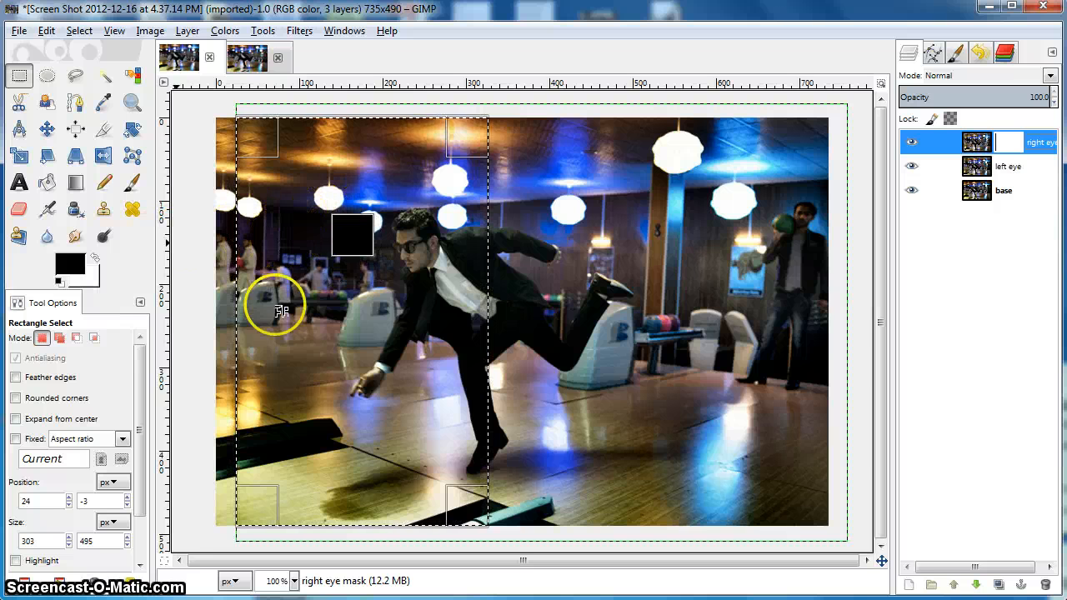
left_click_drag(318, 419, 327, 282)
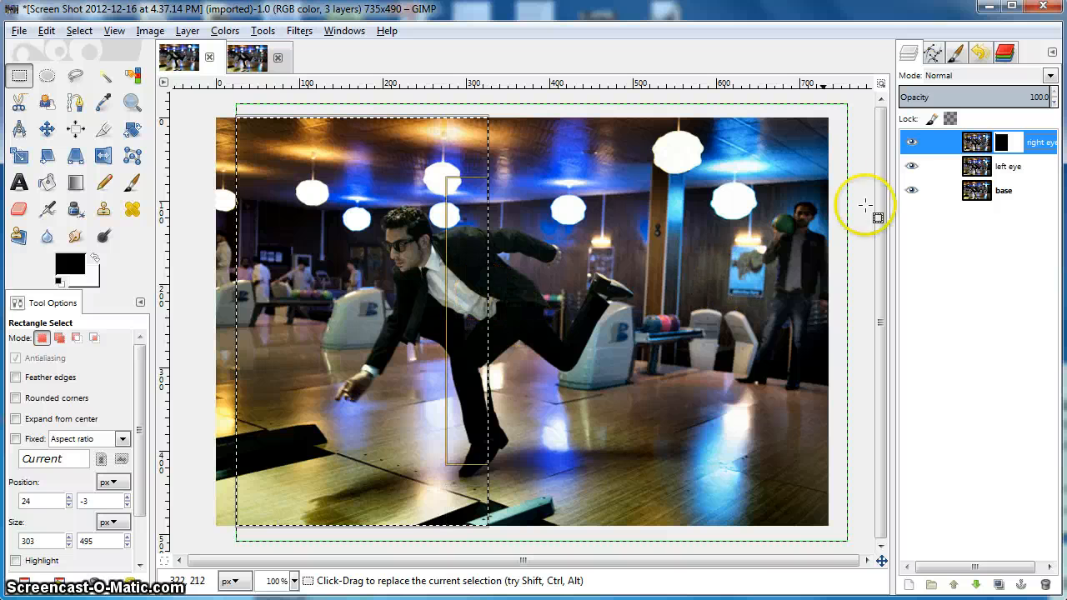
left_click(78, 31)
left_click(92, 74)
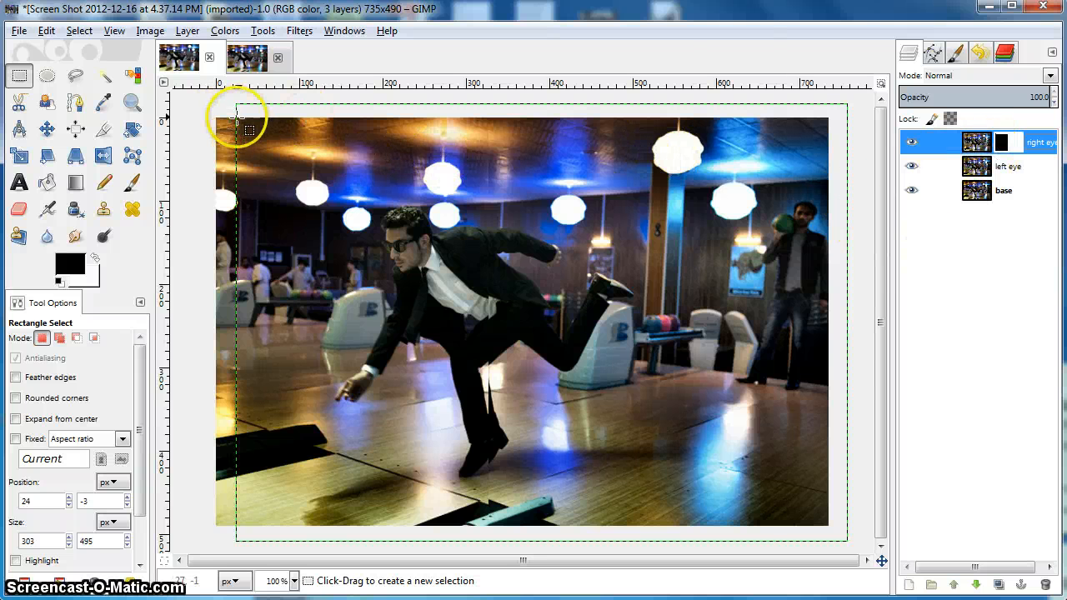
Step: Crop the image to 711 × 488 px starting at position 24, 0, trimming the strip left of the right eye layer's edge
left_click(103, 128)
left_click(238, 123)
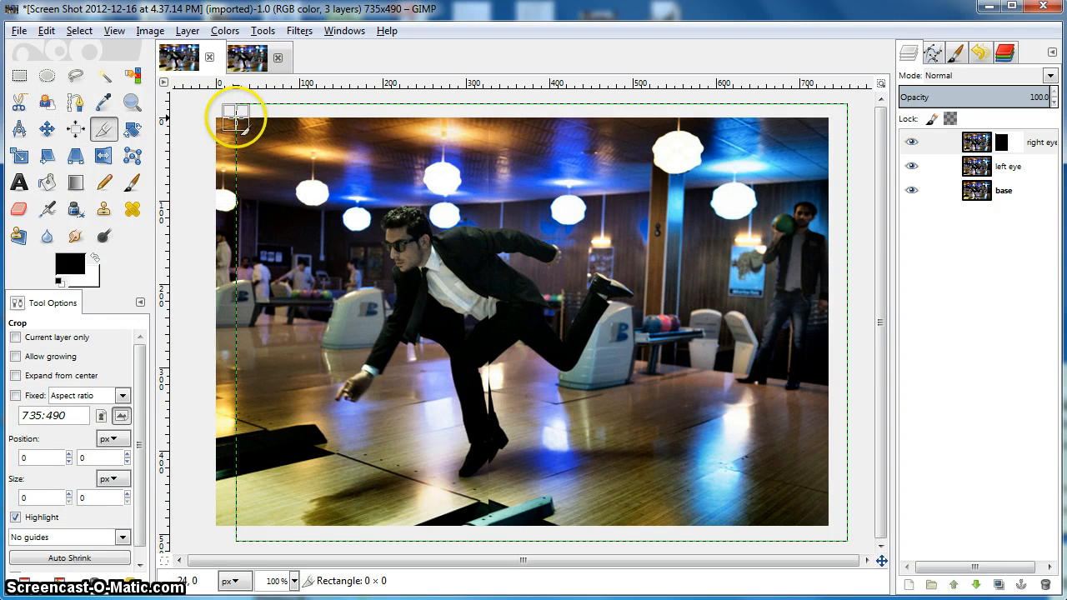
left_click_drag(789, 519, 828, 525)
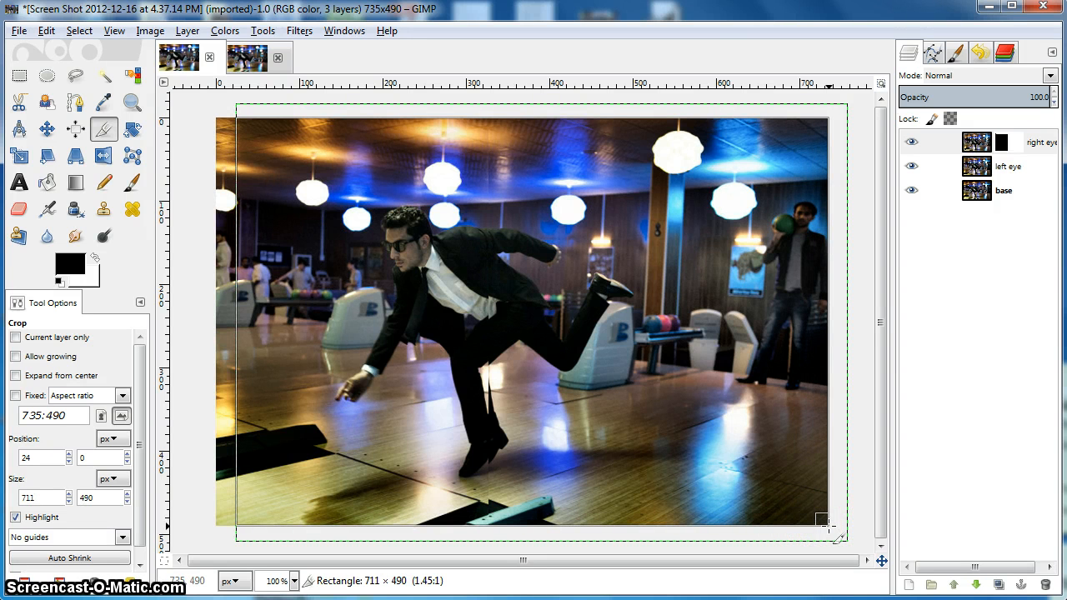
left_click_drag(828, 525, 828, 525)
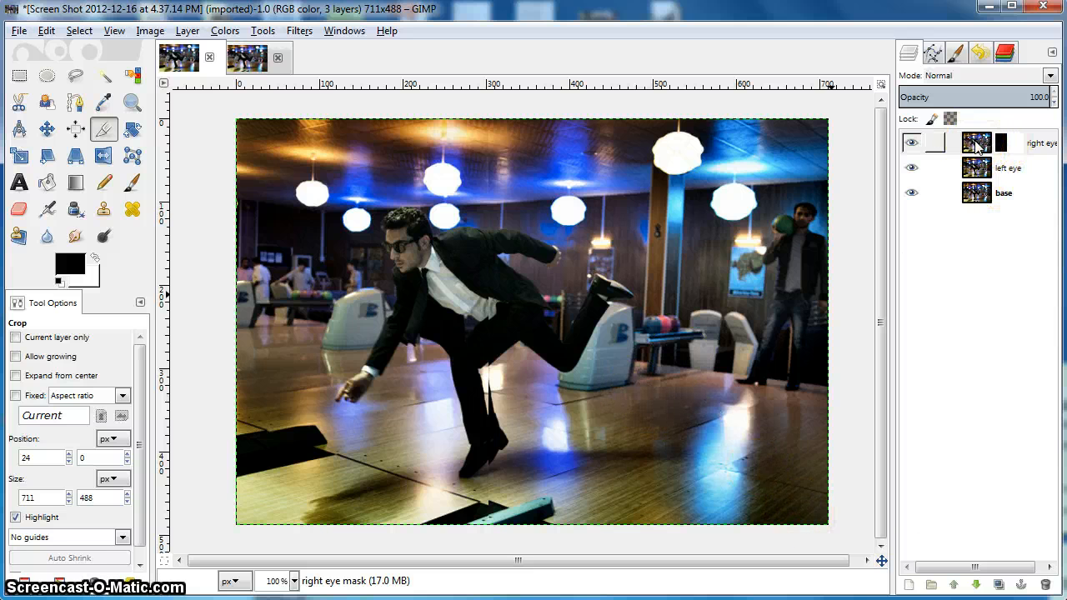
Step: Toggle the right eye layer's visibility repeatedly to compare it with the left eye layer beneath
left_click(913, 144)
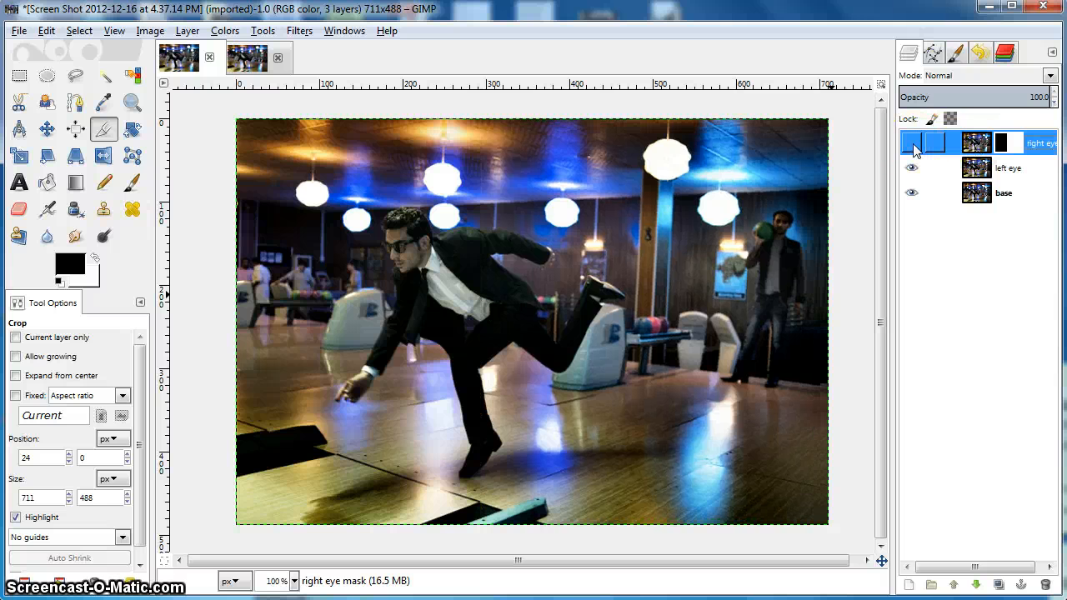
left_click(913, 144)
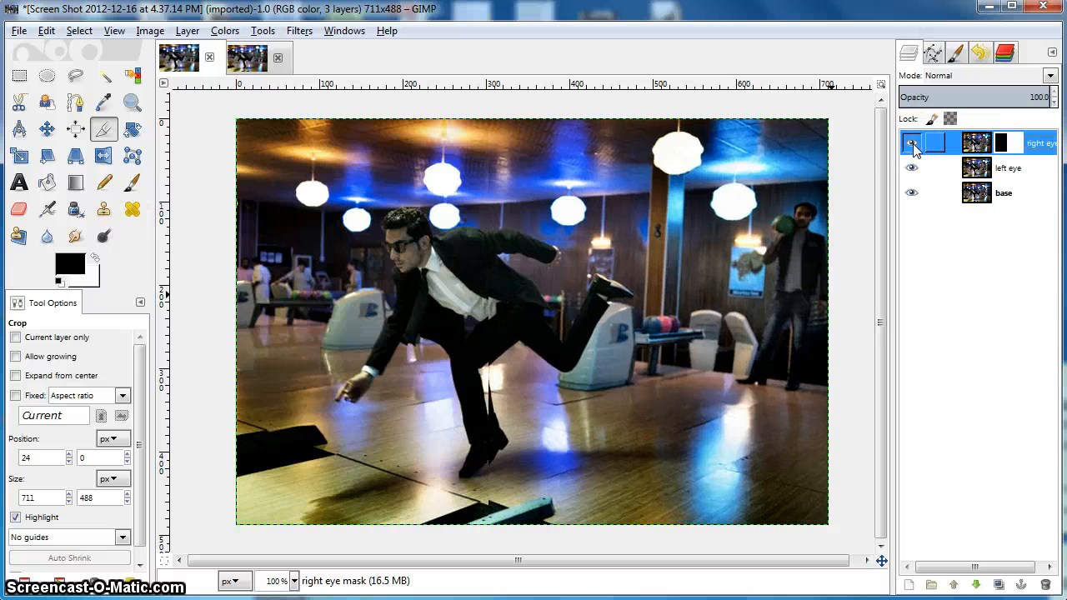
left_click(913, 145)
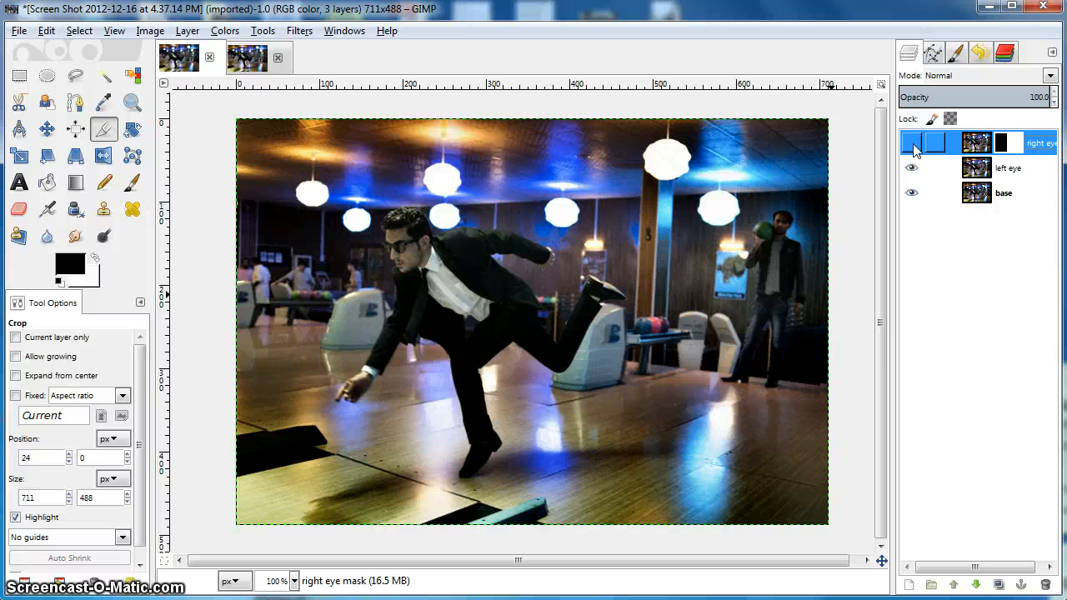
left_click(913, 145)
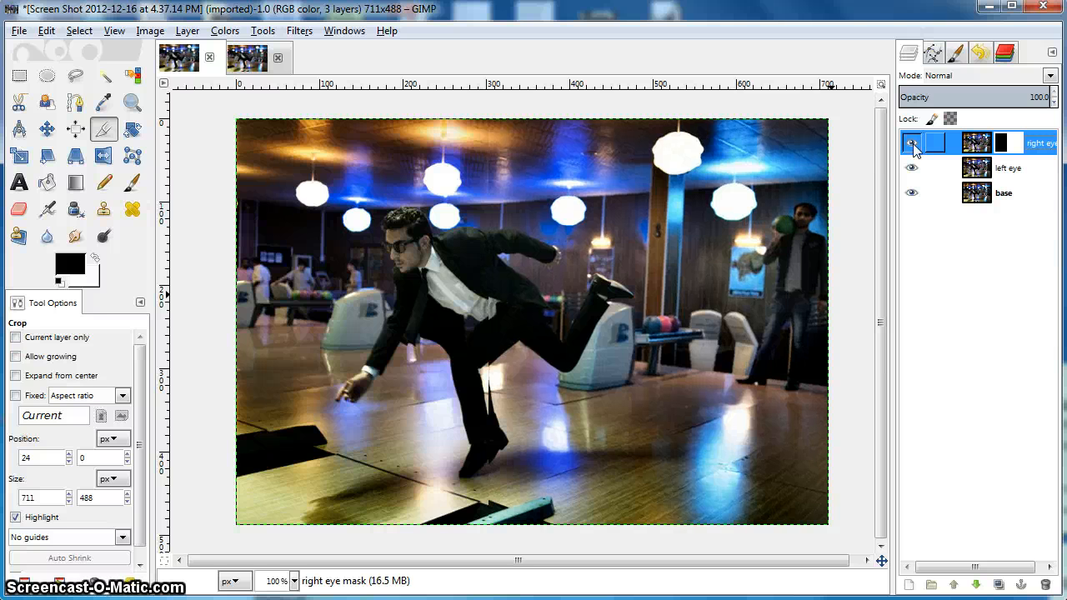
left_click(913, 144)
left_click(912, 145)
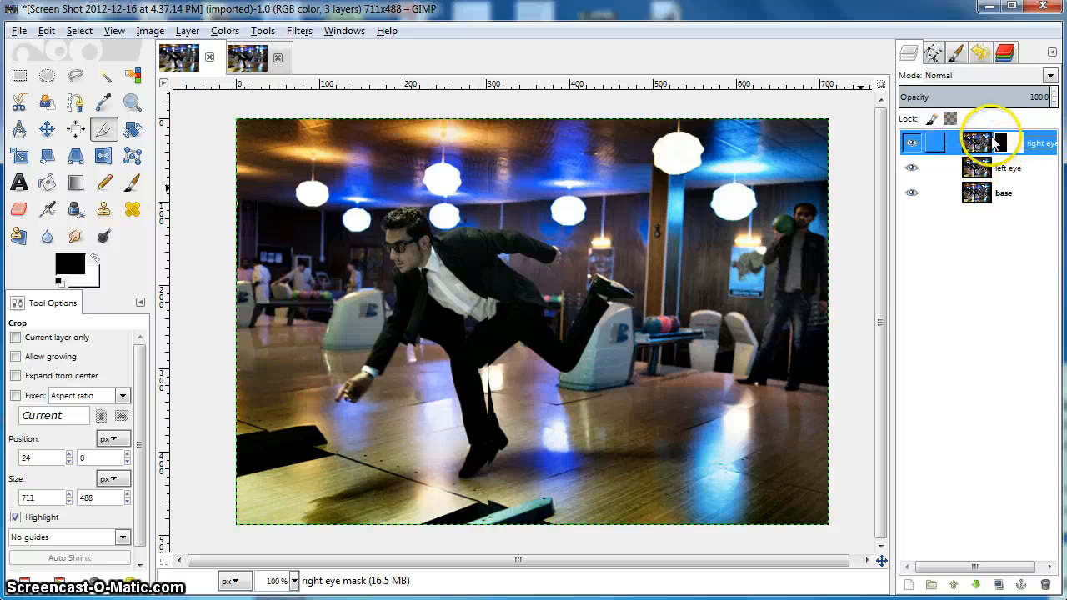
Step: Apply the right eye layer's mask, and paste a copy of the entire layer as a floating selection
right_click(977, 146)
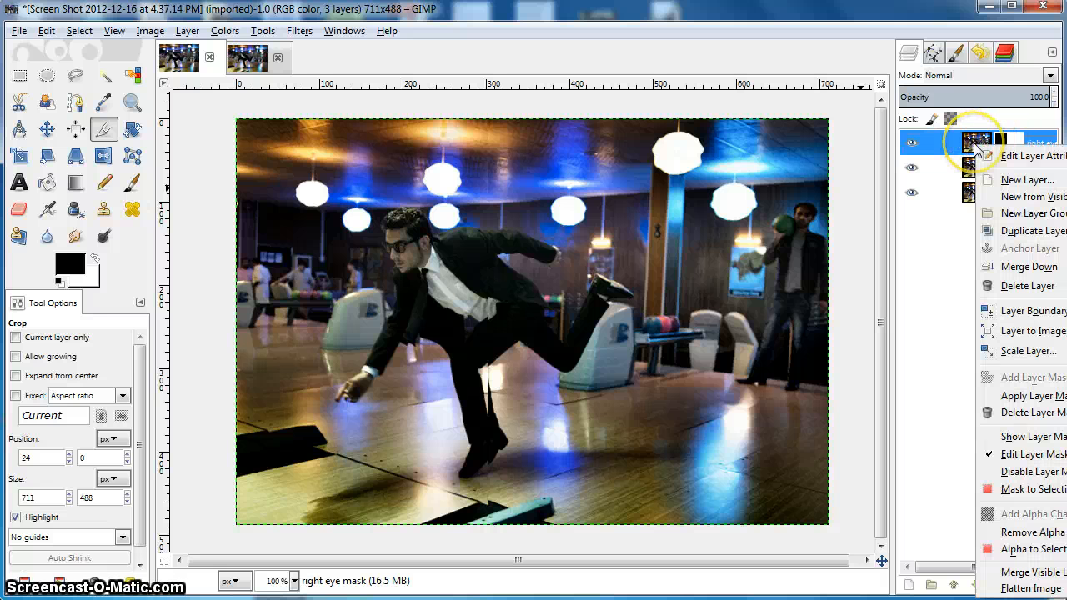
left_click(1025, 397)
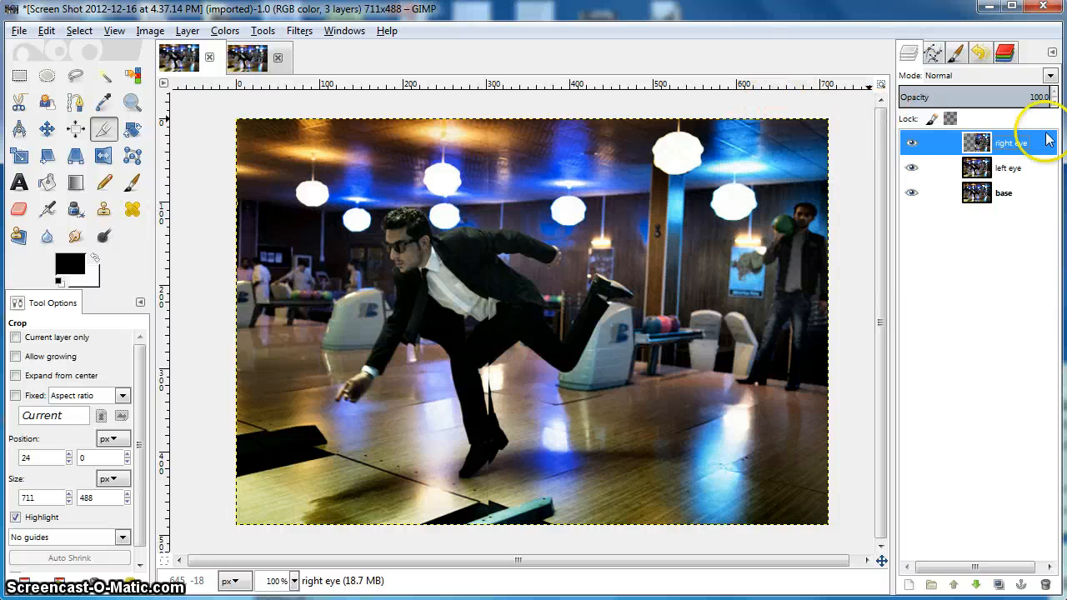
left_click(79, 30)
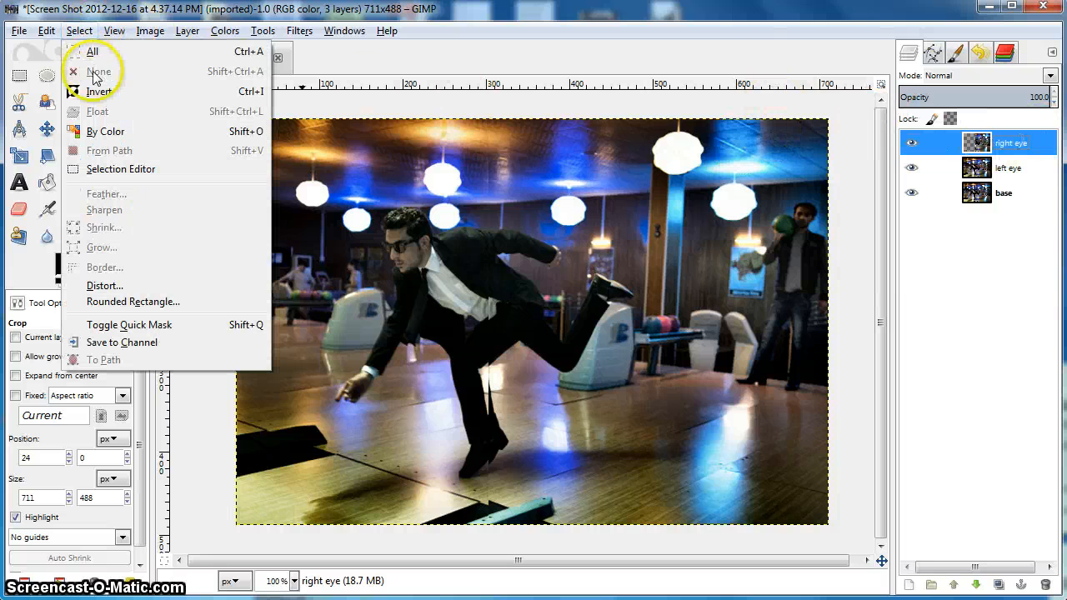
left_click(92, 51)
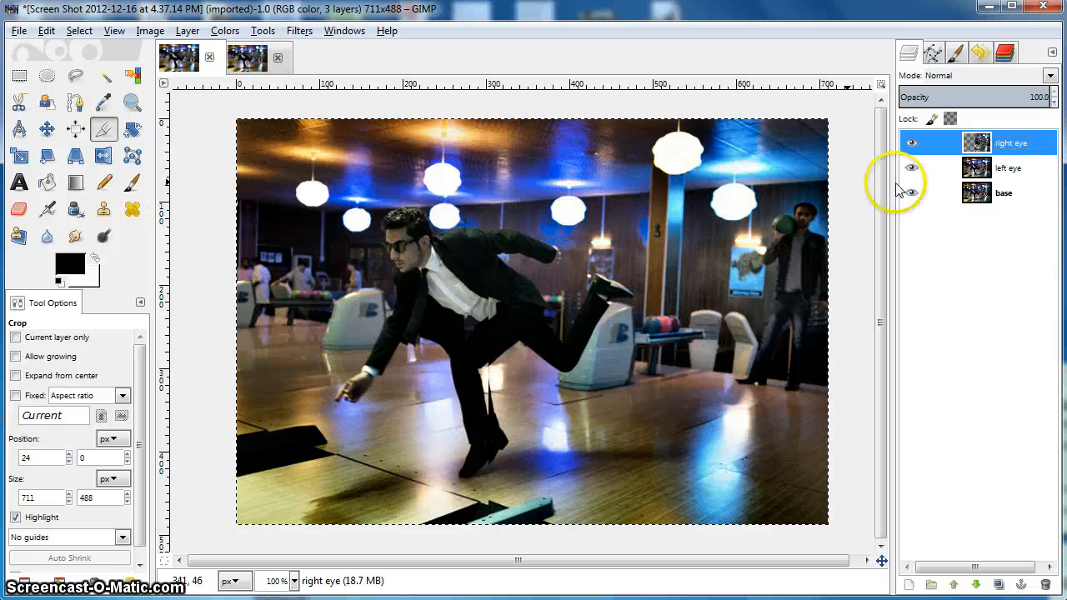
left_click(46, 30)
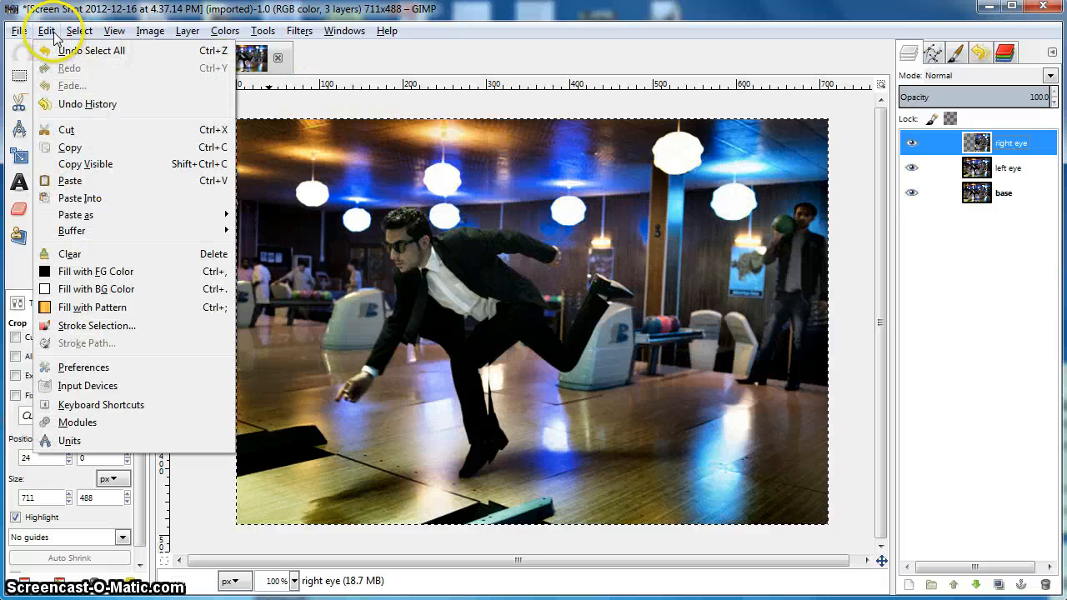
left_click(69, 150)
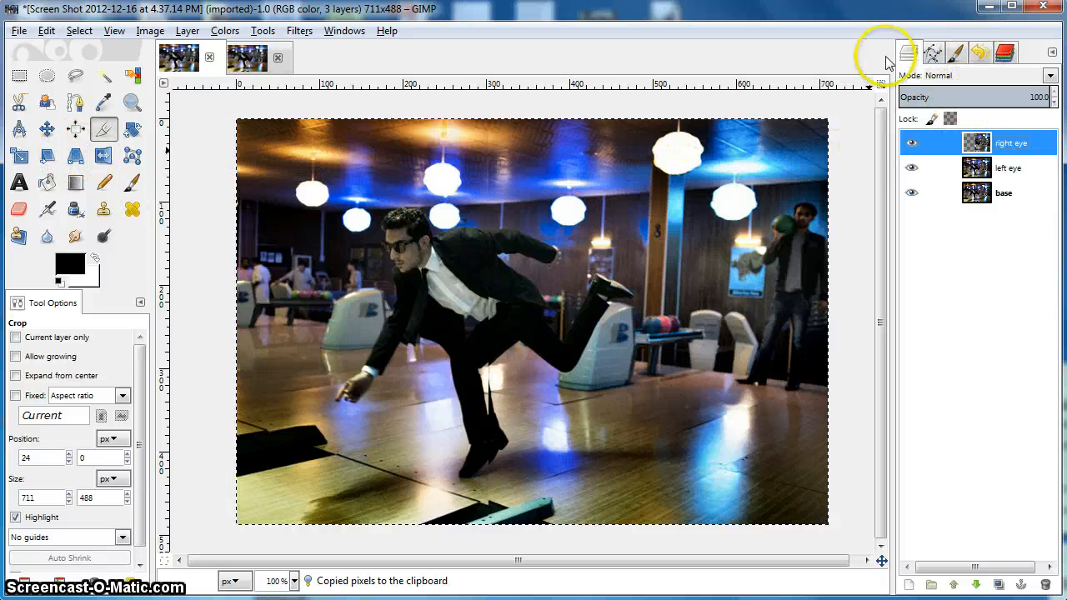
left_click(46, 34)
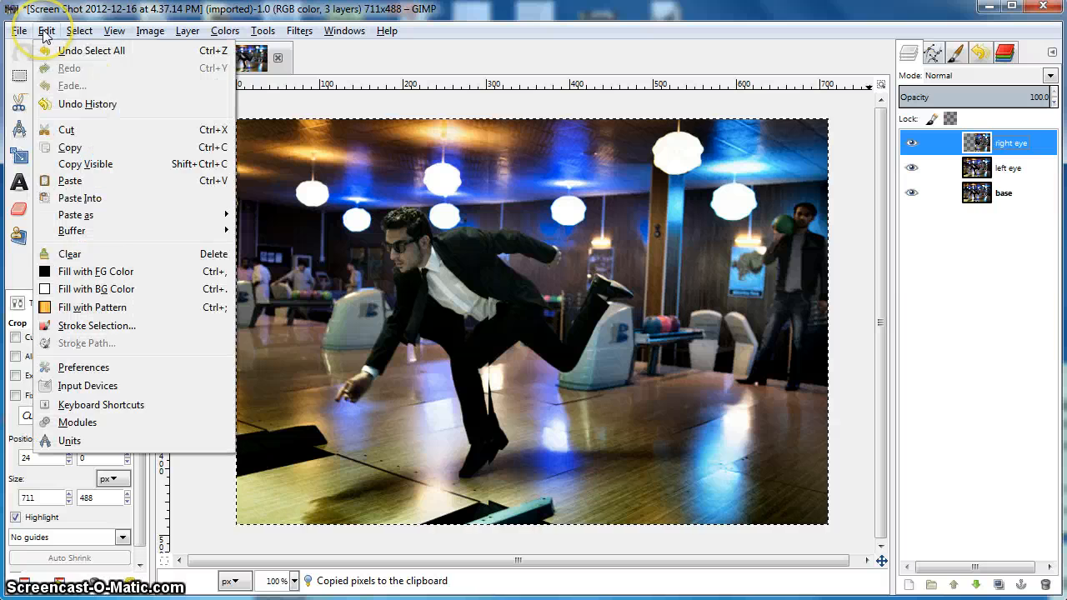
left_click(70, 180)
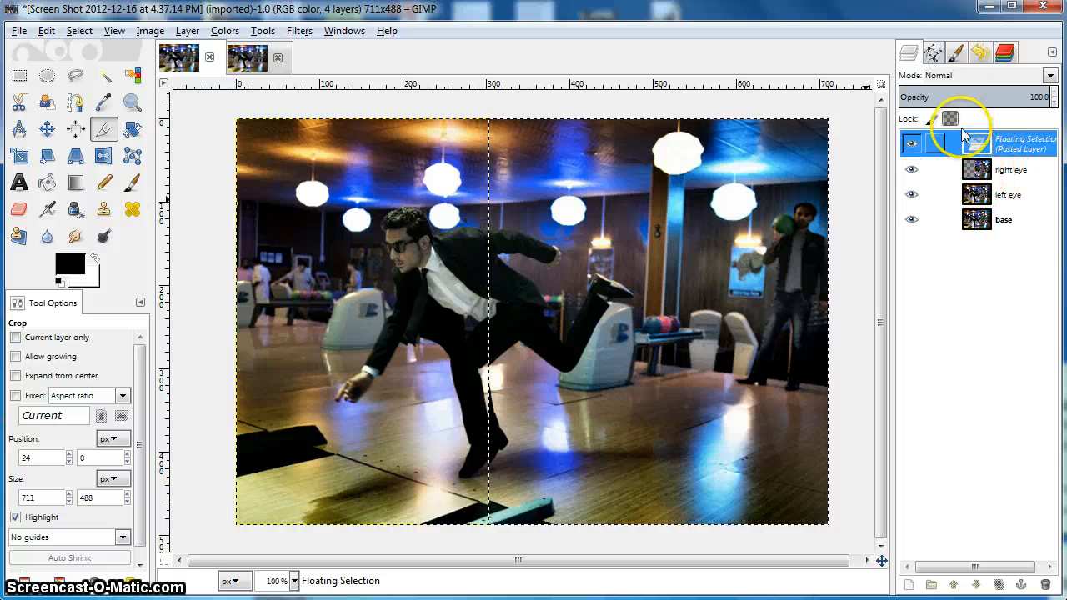
Step: With the Red channel deactivated, move the pasted right eye copy slightly to the right and anchor it onto the right eye layer
left_click(1006, 55)
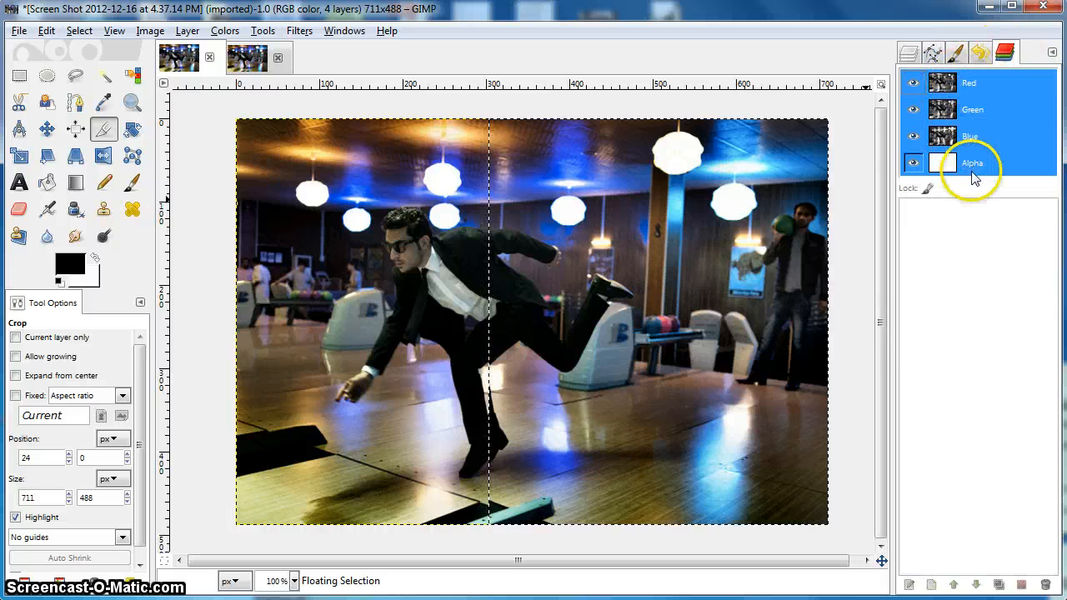
left_click(971, 84)
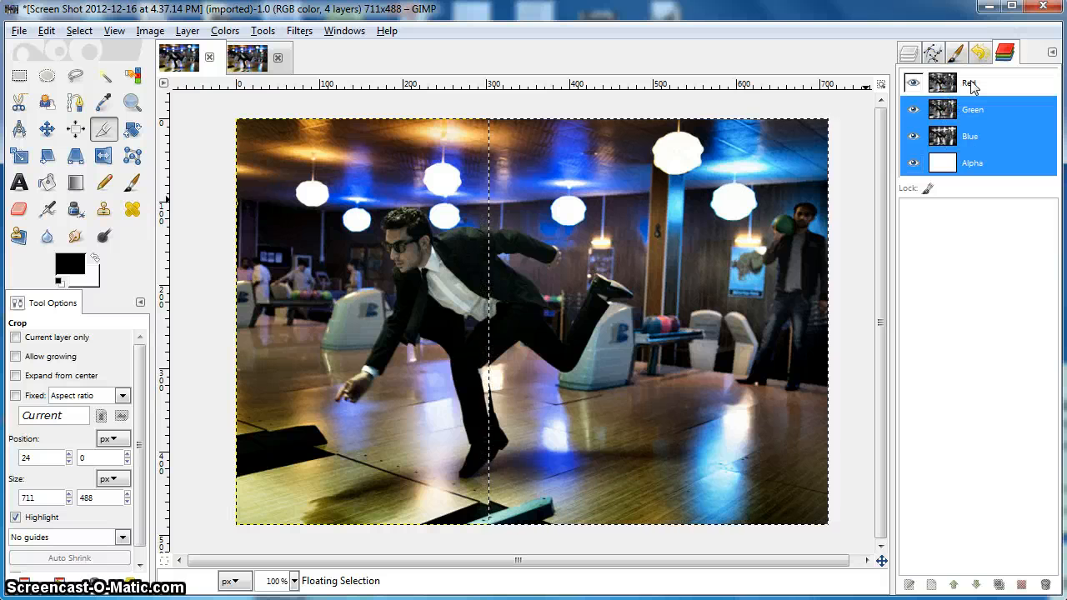
left_click(46, 131)
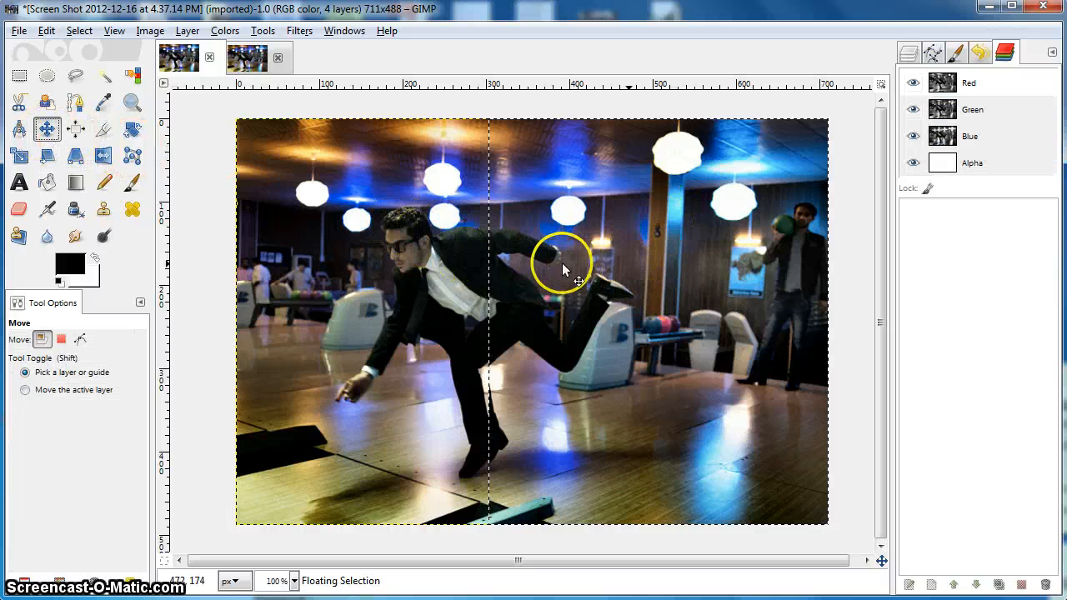
left_click(908, 53)
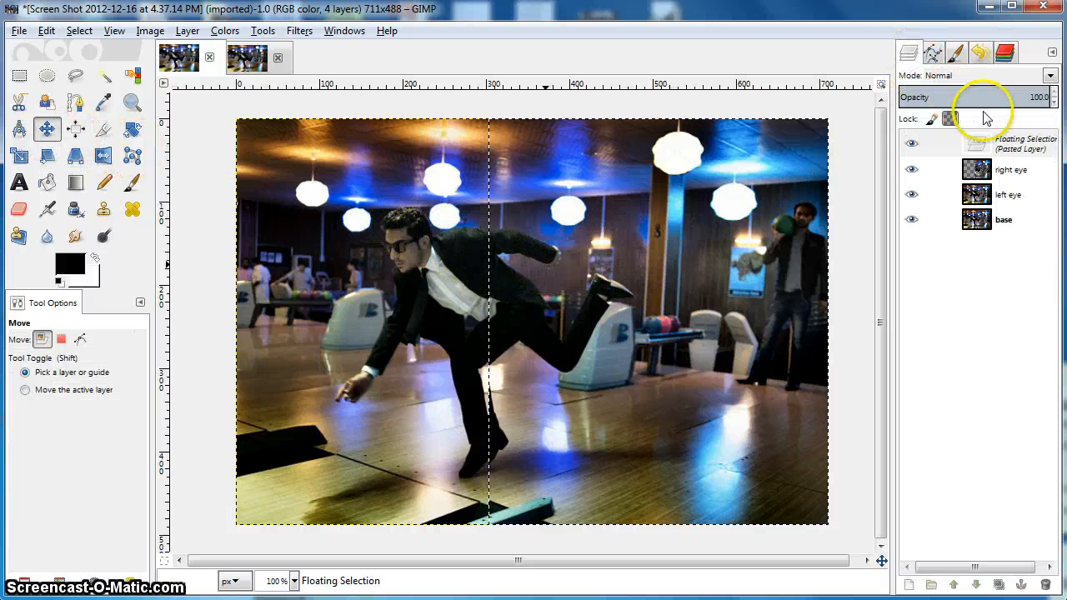
left_click(1005, 148)
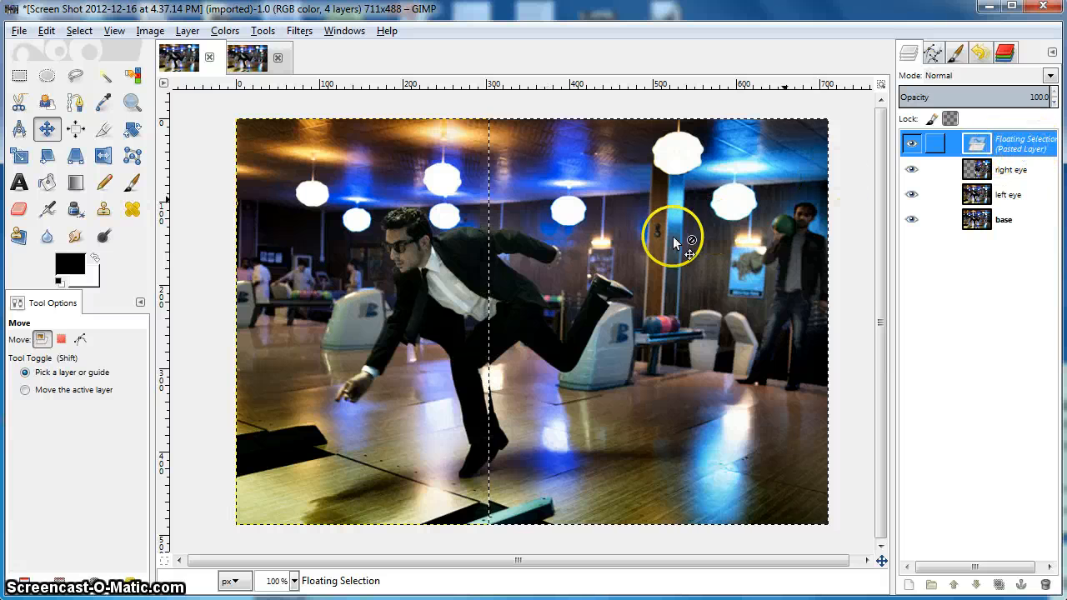
left_click_drag(547, 254, 552, 256)
key("Right")
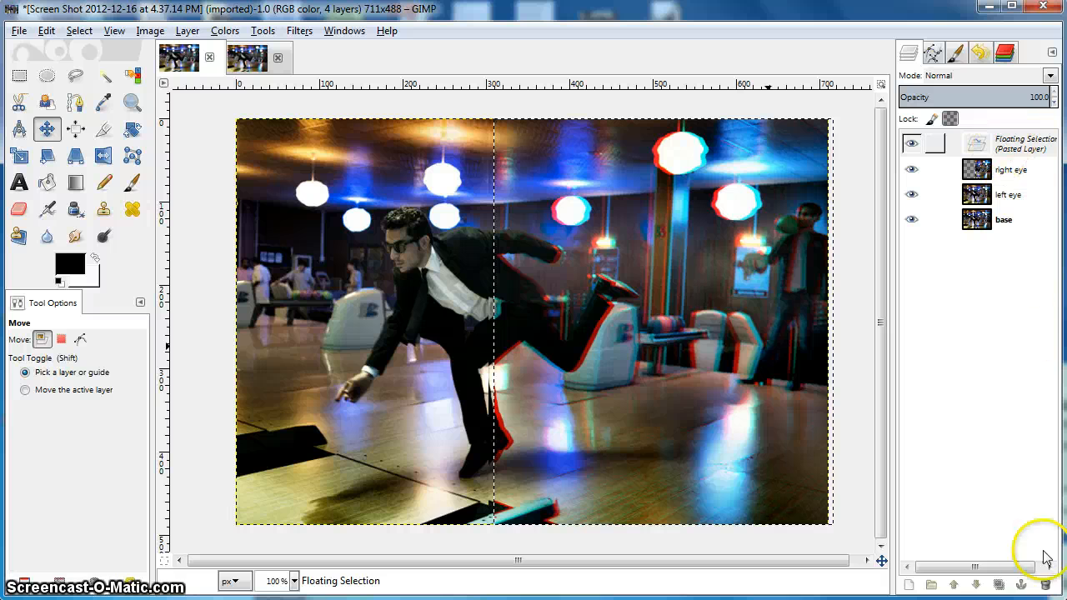
left_click(1023, 586)
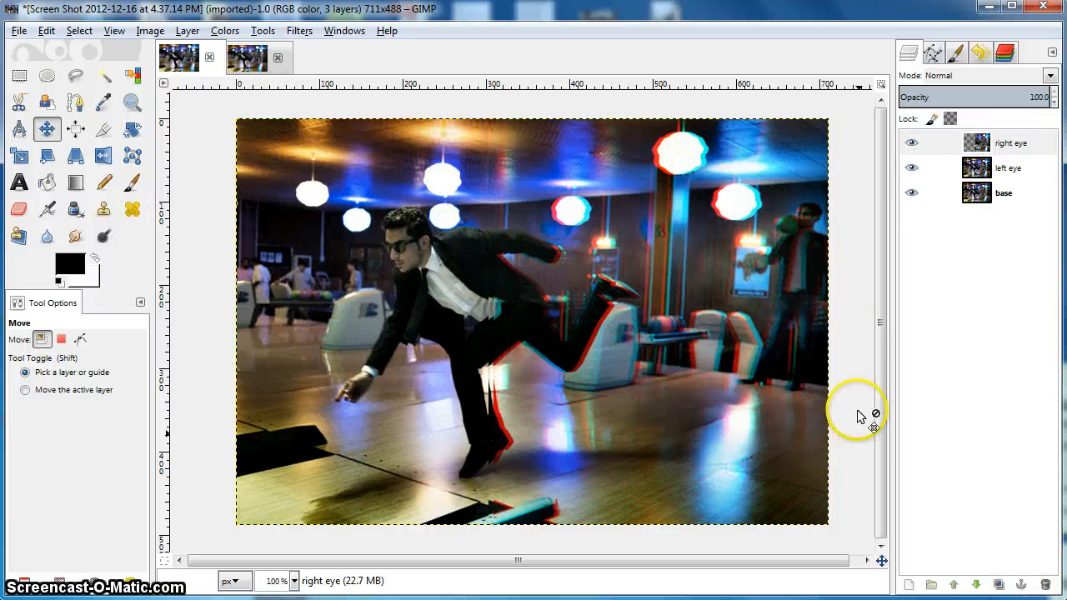
Step: Select the whole left eye layer and paste a copy of it as a floating selection
left_click(1010, 170)
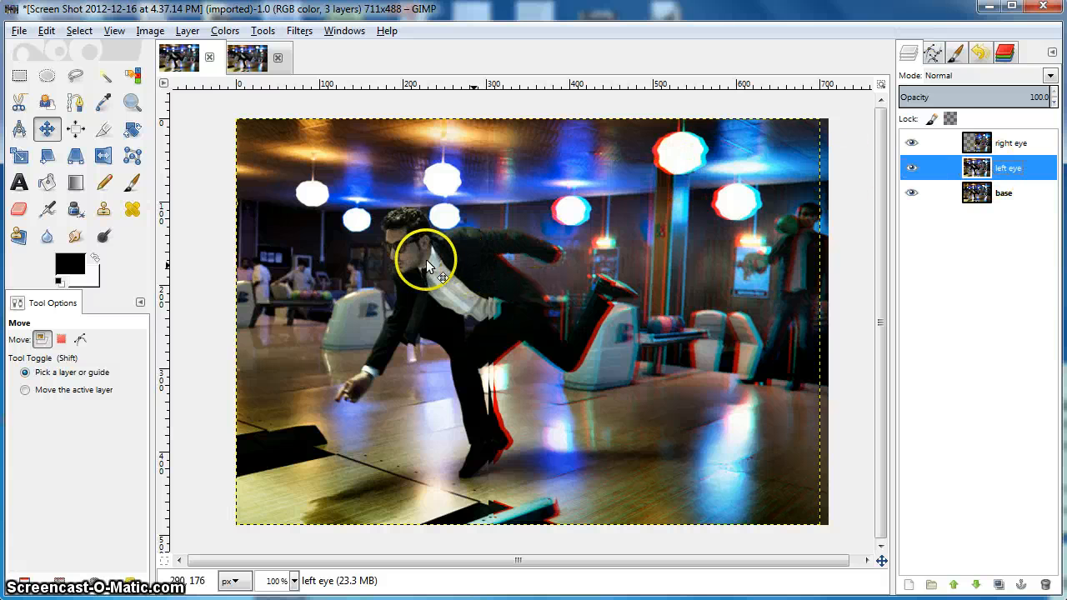
left_click(47, 30)
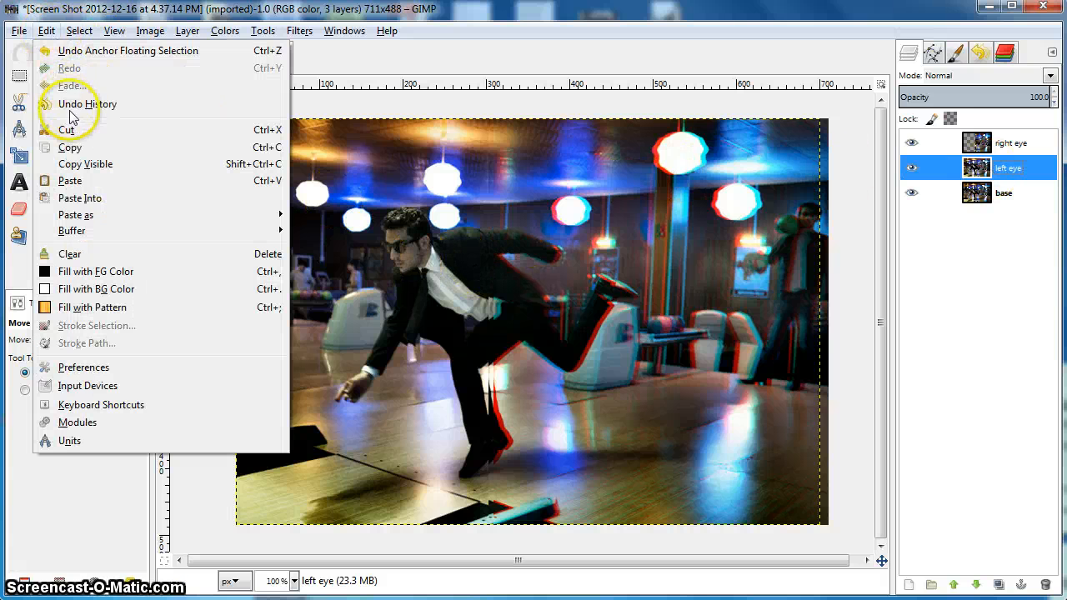
left_click(84, 51)
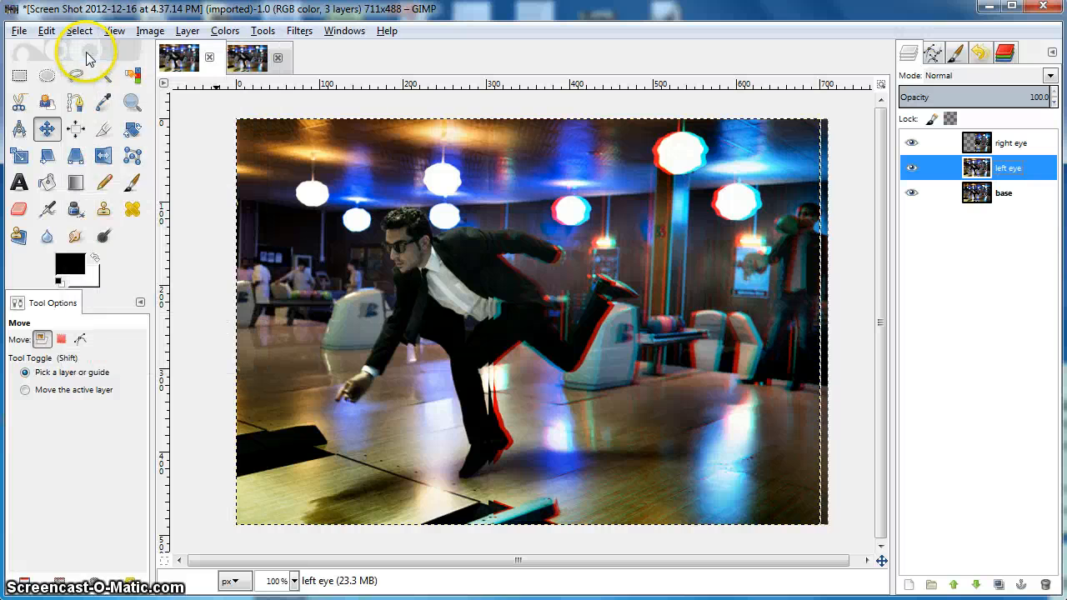
left_click(47, 31)
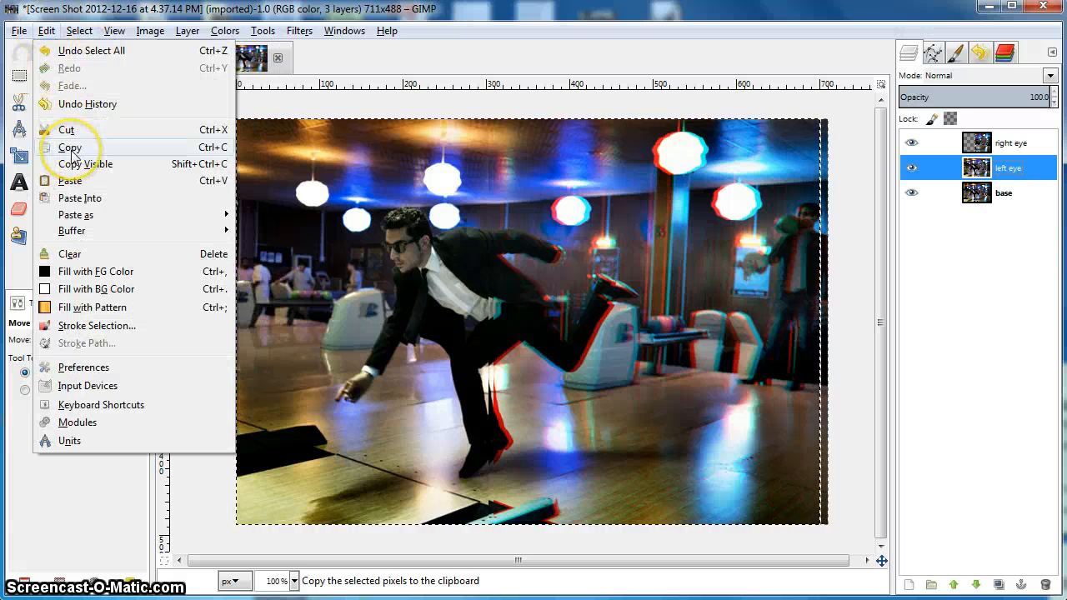
left_click(67, 149)
left_click(47, 30)
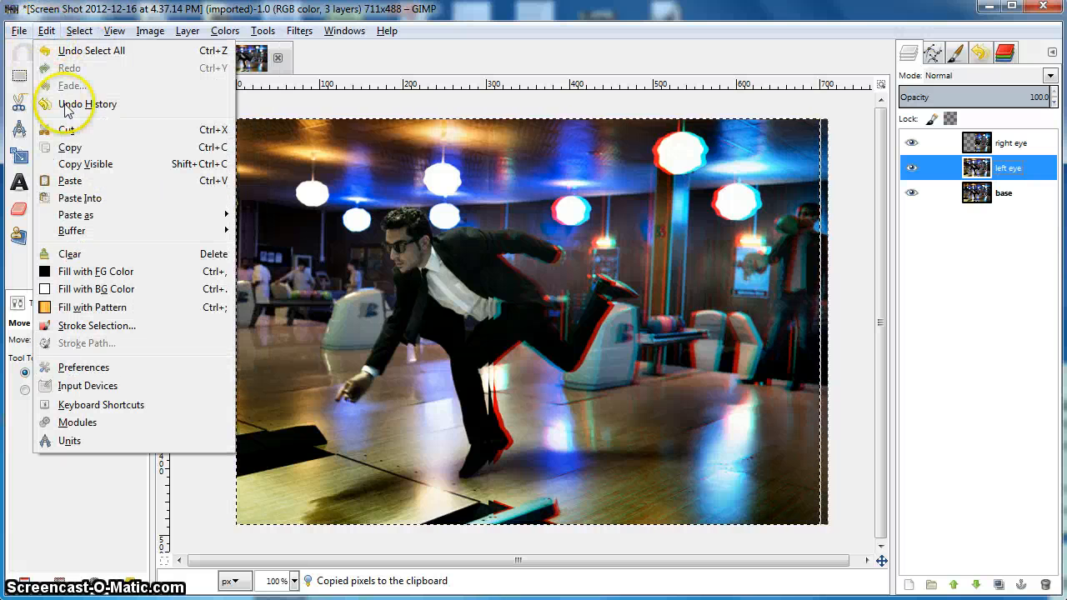
left_click(70, 180)
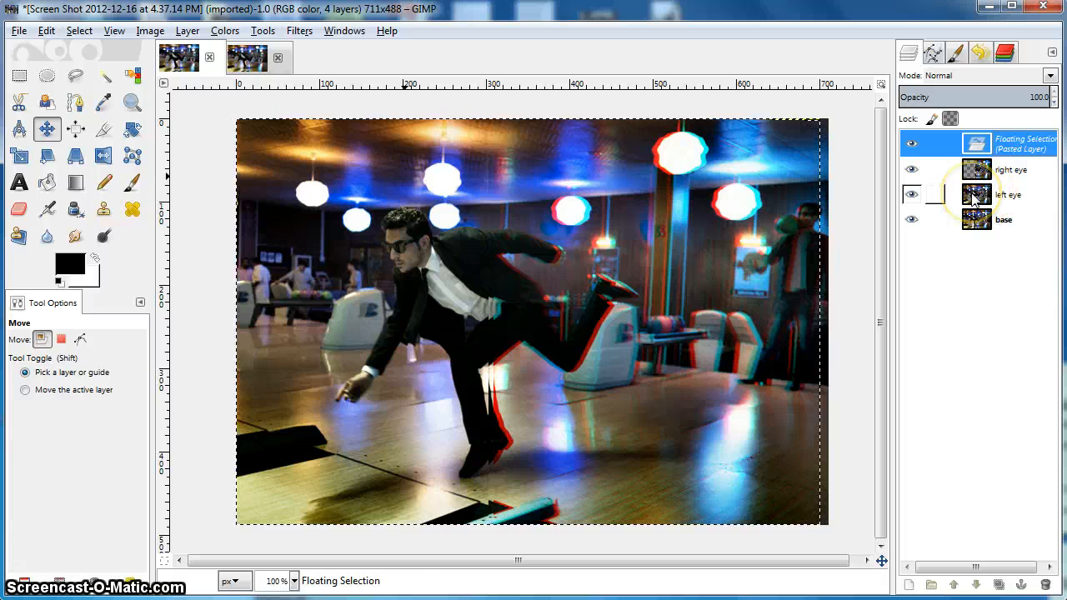
Step: With the Red channel inactive, shift the pasted left eye copy slightly to the right and anchor it onto the left eye layer
left_click(991, 147)
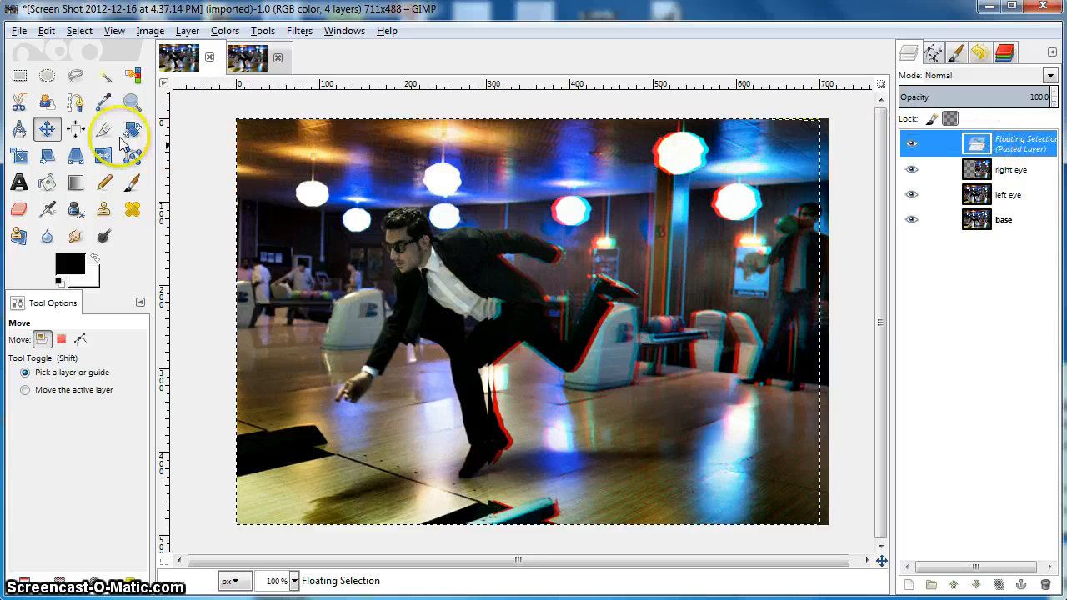
left_click(622, 116)
left_click(1005, 53)
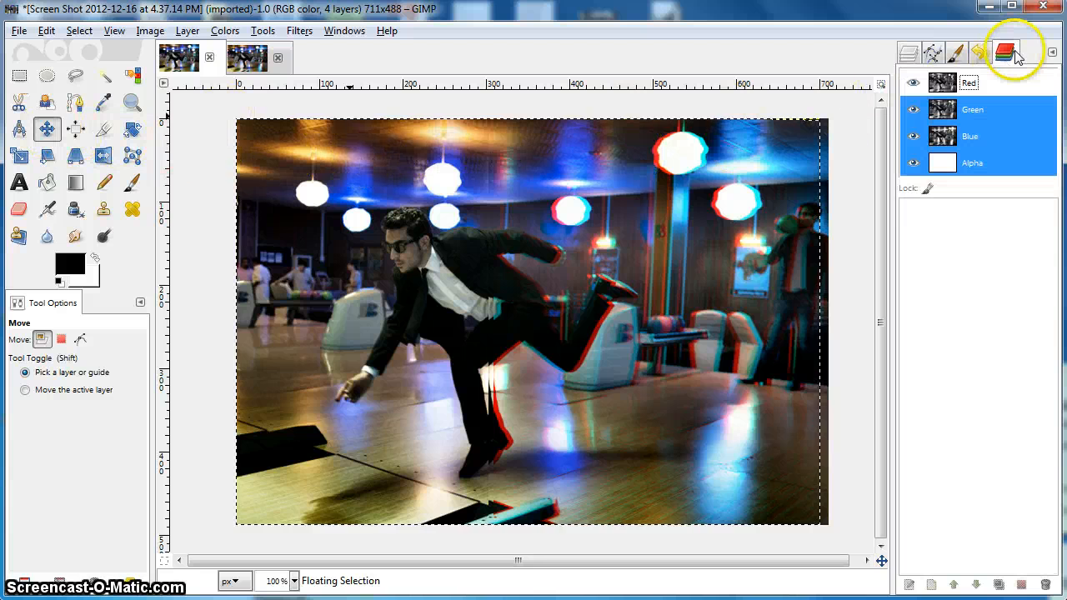
left_click(964, 85)
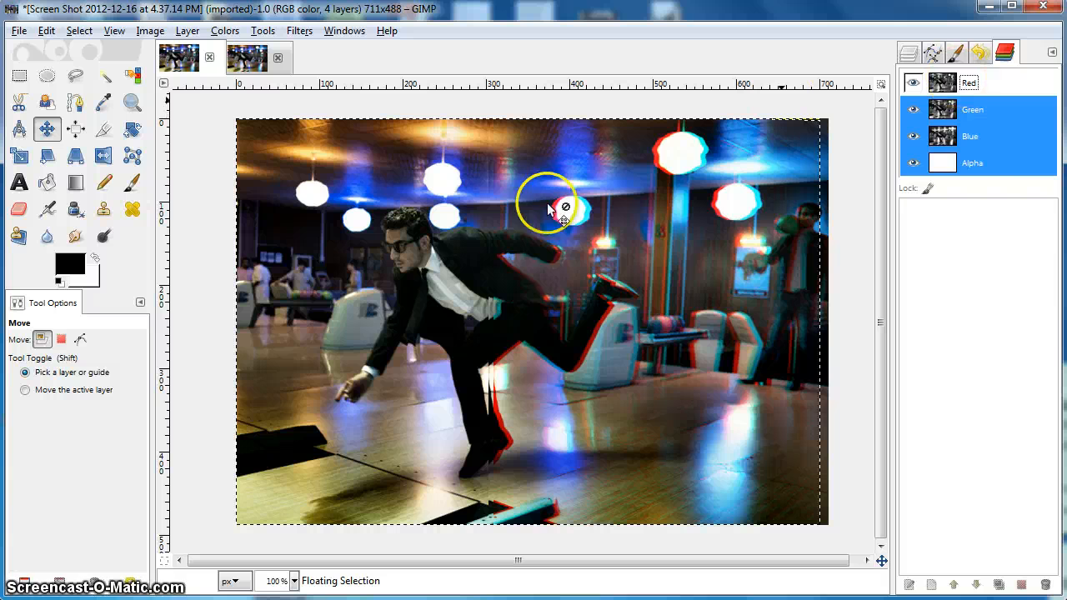
left_click(909, 53)
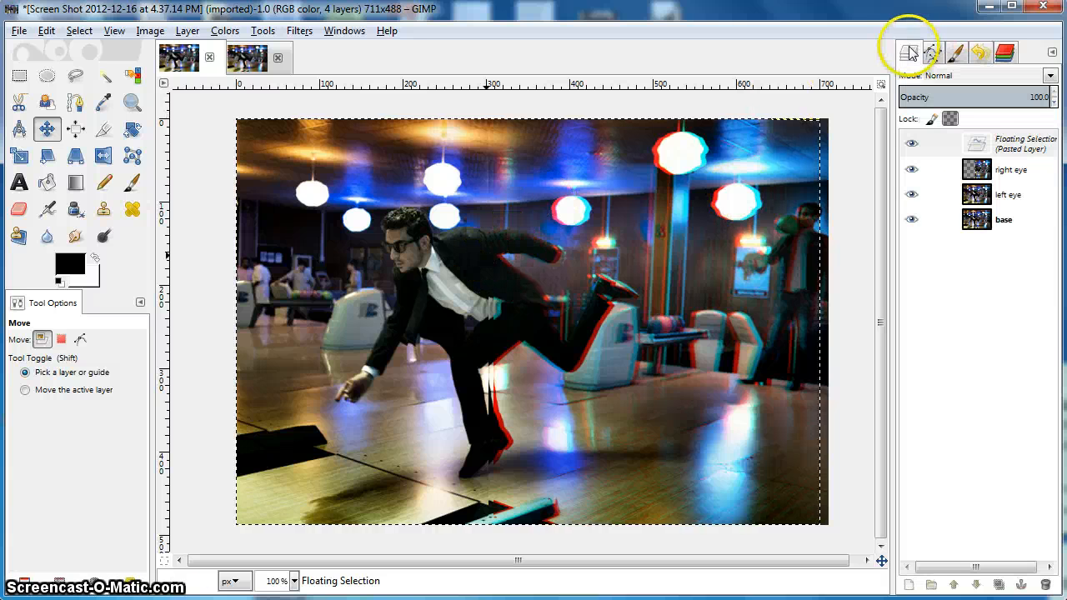
left_click(1009, 139)
mouse_move(401, 255)
left_mouse_down()
mouse_move(393, 250)
mouse_move(408, 259)
left_mouse_up()
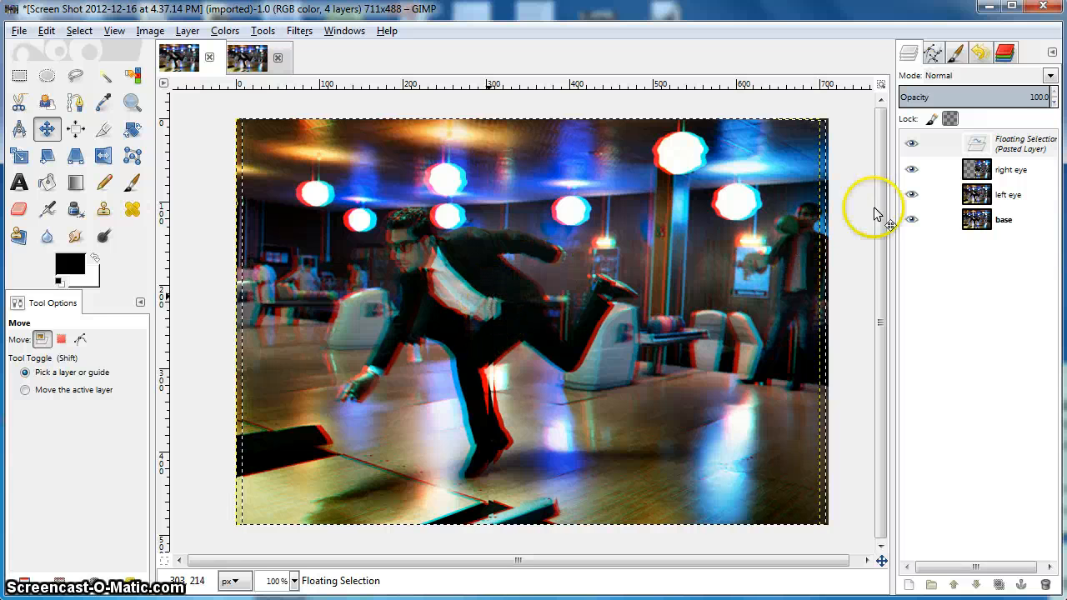
left_click(1022, 586)
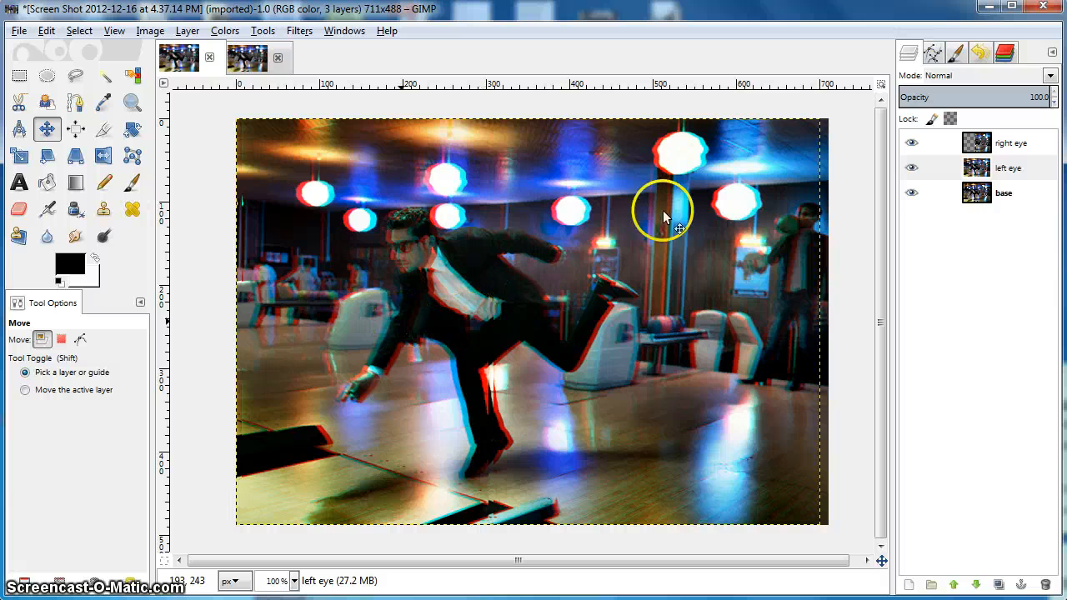
Step: Add a new white (full opacity) layer mask to the color-shifted right eye layer
right_click(1003, 152)
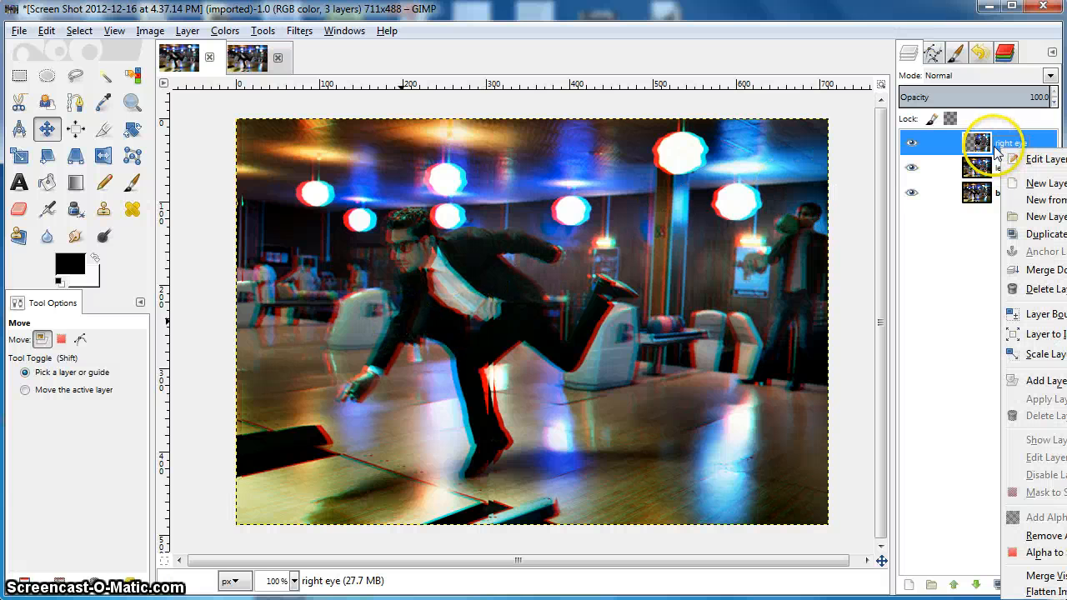
left_click(1041, 381)
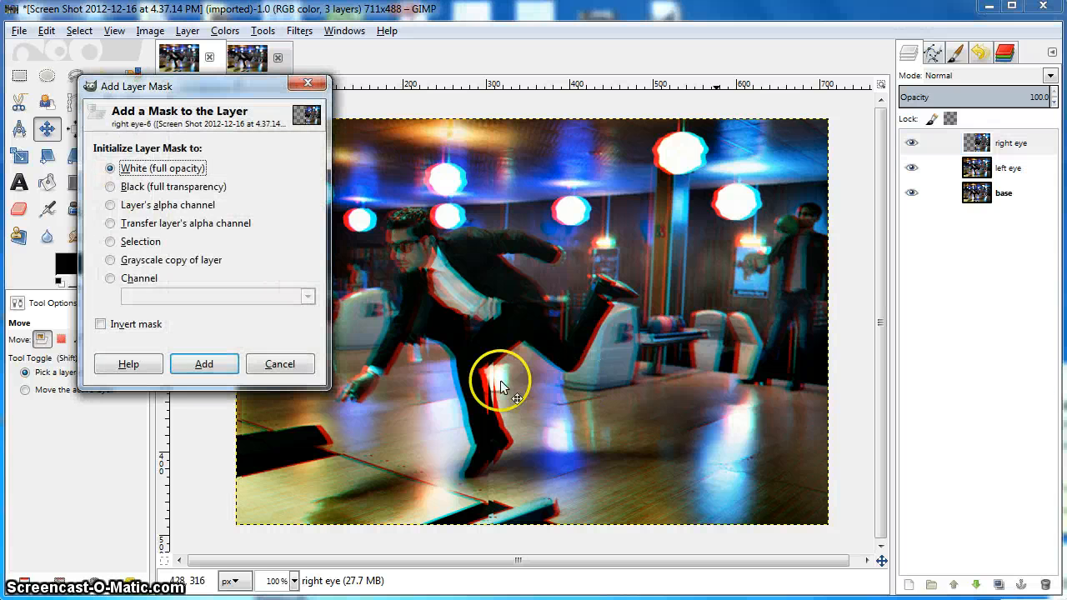
left_click(202, 371)
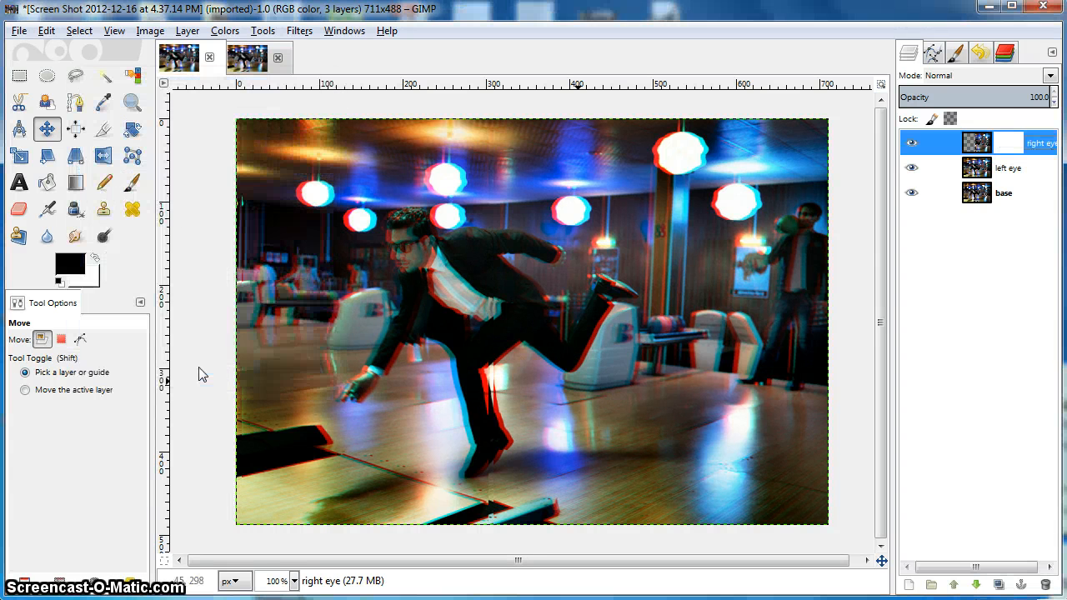
Step: Add a white (full opacity) layer mask to the left eye layer
right_click(1003, 171)
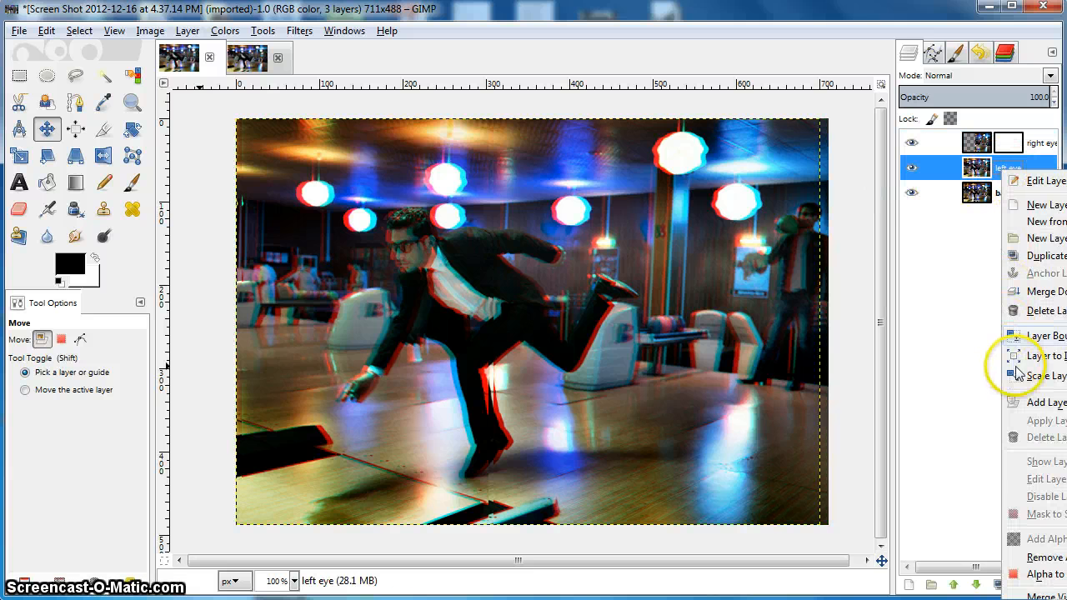
left_click(1049, 404)
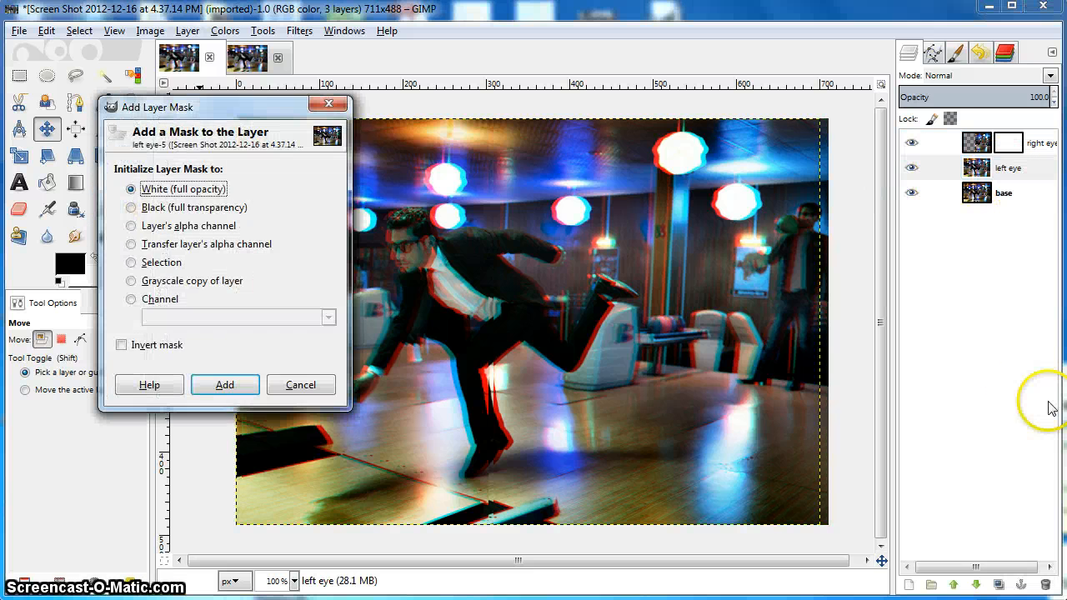
left_click(226, 384)
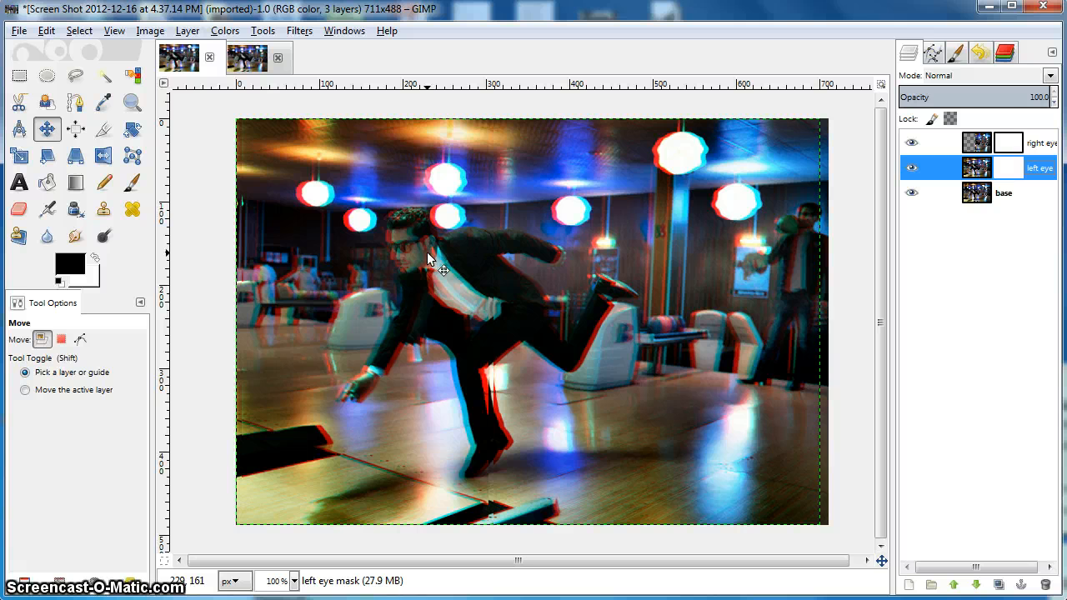
Step: Paint black over the bowler's raised leg, arm, torso and standing leg on the right eye layer's mask with a size 20 Hardness 050 Paintbrush
left_click(1019, 147)
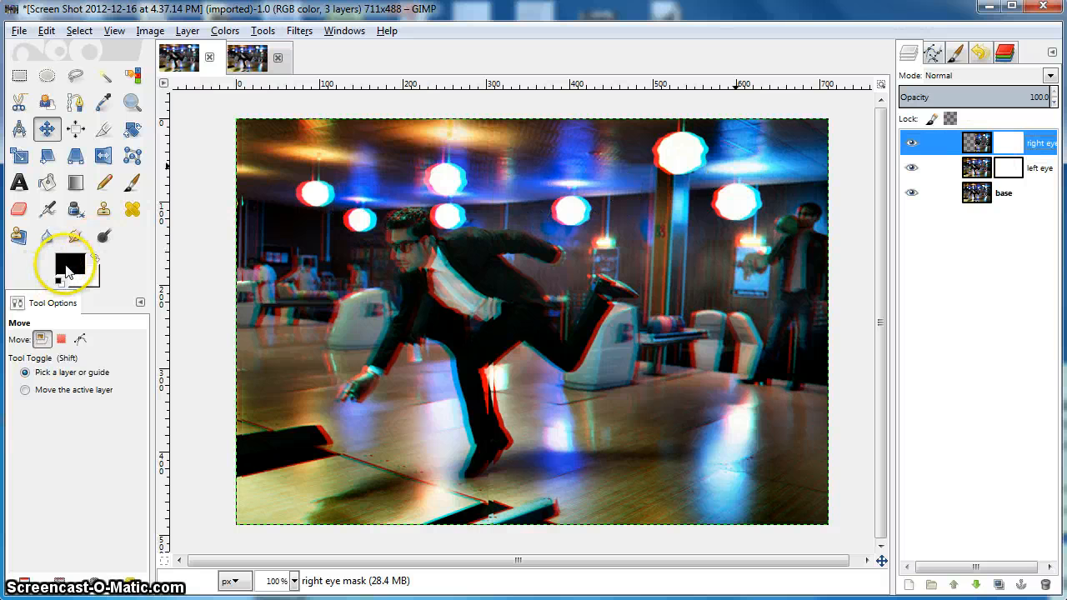
left_click(131, 183)
left_click(20, 389)
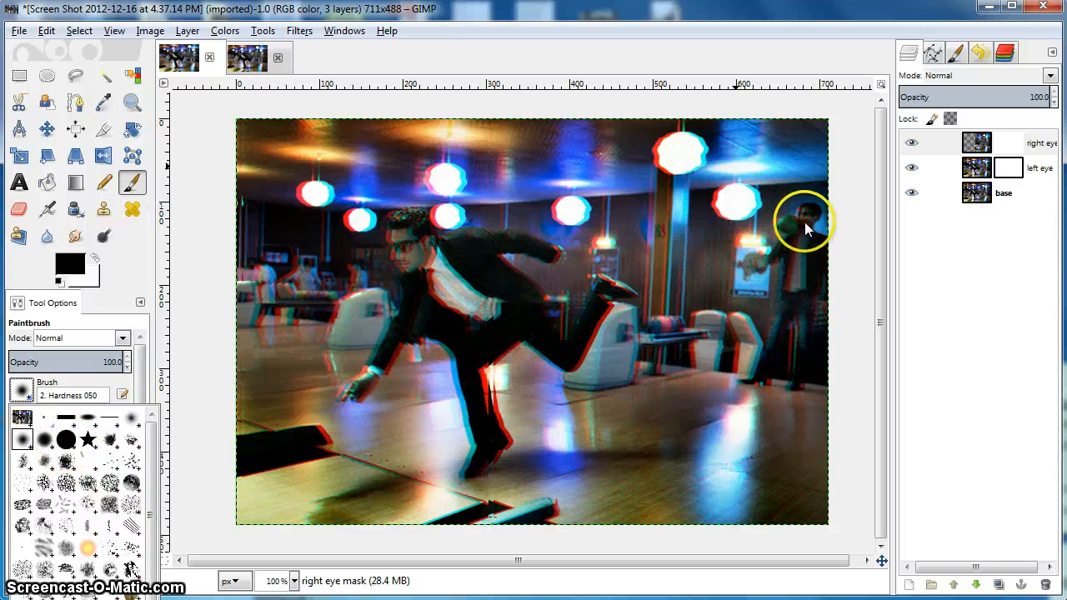
left_click(980, 142)
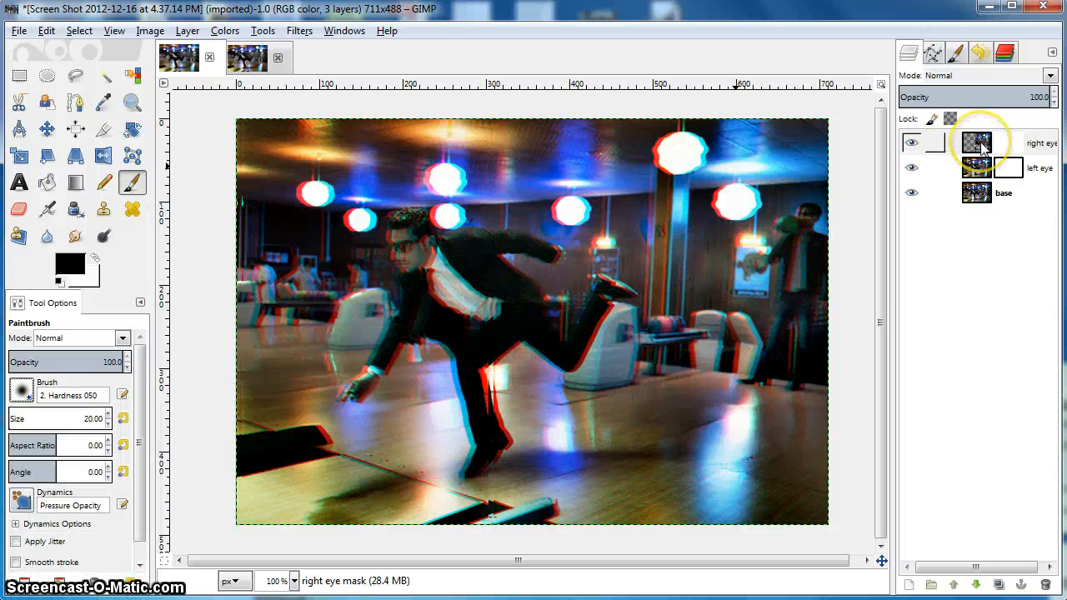
left_click(1007, 147)
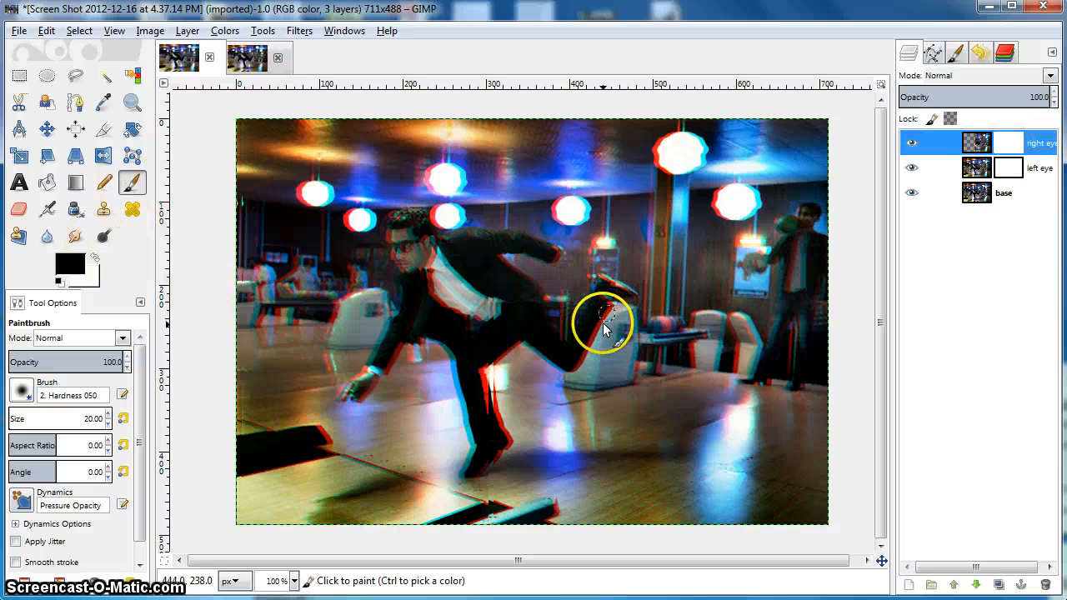
mouse_move(608, 306)
left_mouse_down()
mouse_move(581, 351)
mouse_move(607, 292)
mouse_move(634, 298)
mouse_move(603, 286)
mouse_move(568, 340)
mouse_move(579, 362)
mouse_move(565, 371)
mouse_move(528, 346)
mouse_move(564, 365)
mouse_move(598, 326)
mouse_move(605, 295)
mouse_move(606, 308)
mouse_move(627, 297)
mouse_move(617, 287)
left_mouse_up()
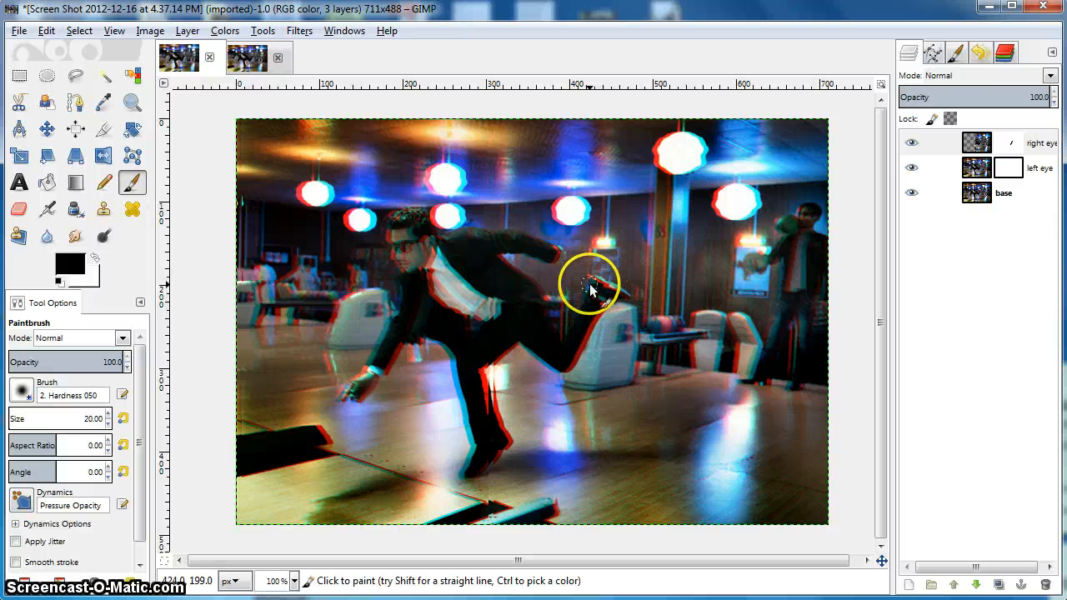
mouse_move(565, 331)
left_mouse_down()
mouse_move(539, 285)
mouse_move(495, 251)
mouse_move(563, 262)
mouse_move(562, 250)
mouse_move(490, 231)
left_mouse_up()
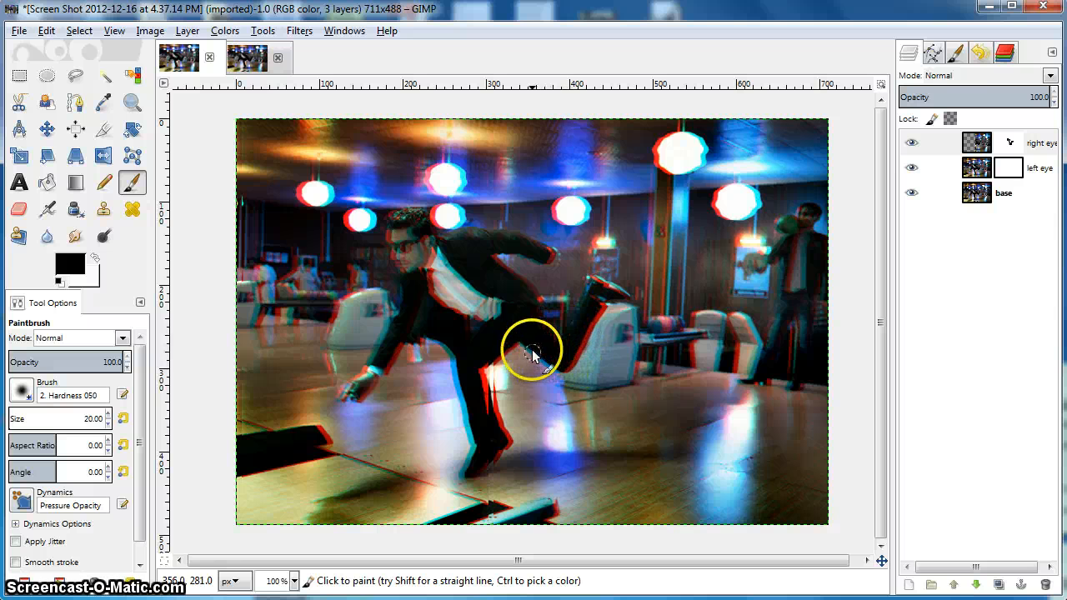
mouse_move(487, 363)
left_mouse_down()
mouse_move(489, 472)
mouse_move(513, 438)
mouse_move(496, 403)
mouse_move(509, 446)
mouse_move(491, 463)
mouse_move(500, 424)
mouse_move(487, 375)
left_mouse_up()
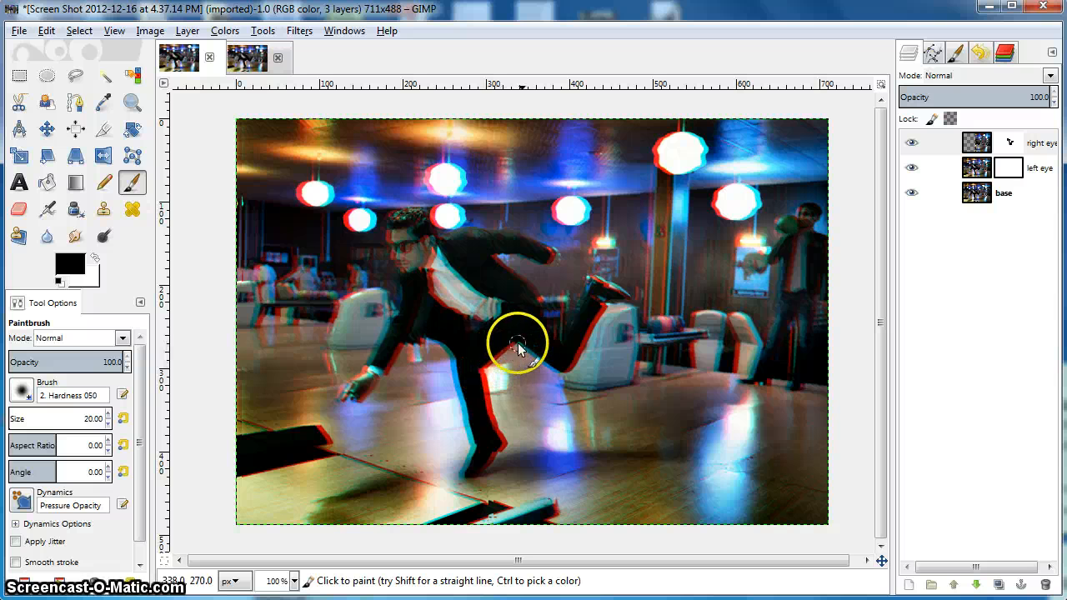
left_click_drag(488, 313, 483, 322)
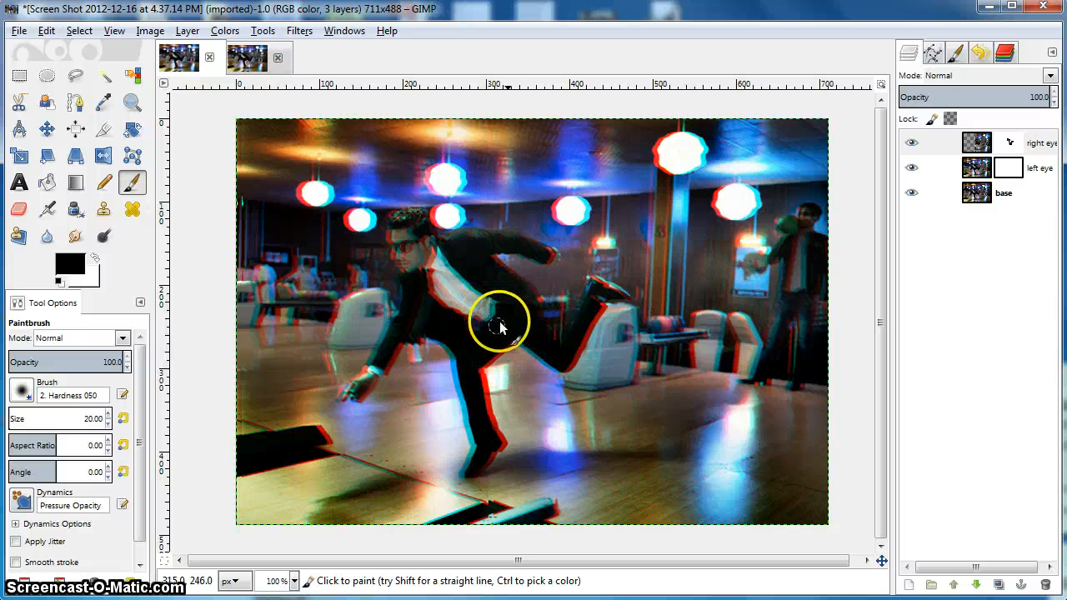
mouse_move(469, 278)
left_mouse_down()
mouse_move(469, 237)
mouse_move(471, 267)
mouse_move(477, 248)
mouse_move(495, 250)
mouse_move(467, 235)
mouse_move(539, 245)
mouse_move(557, 260)
mouse_move(490, 259)
left_mouse_up()
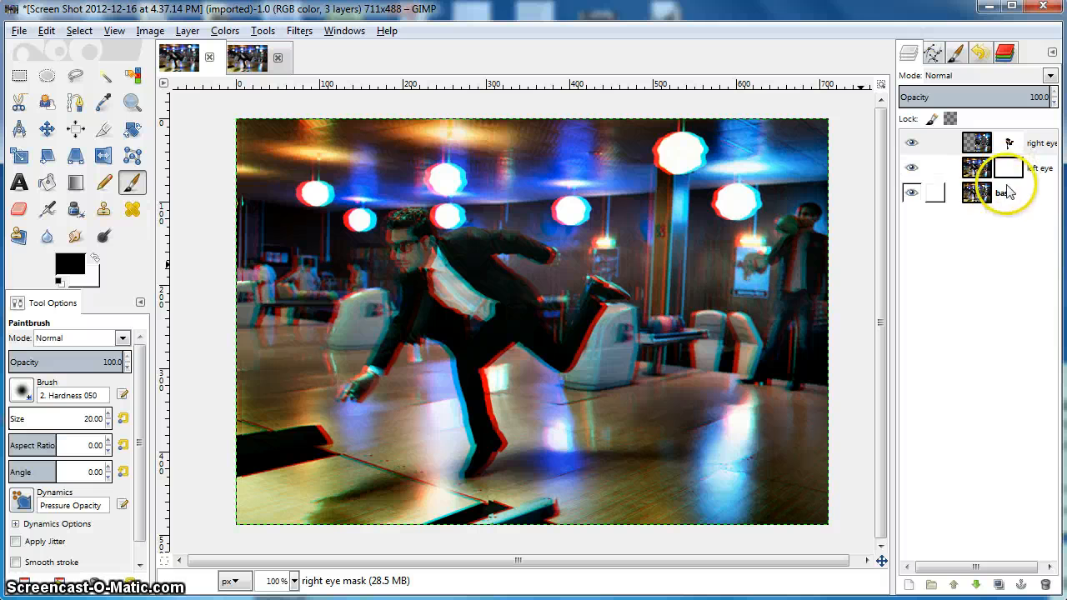
Step: Paint black over the bowler's raised leg, arms, head, torso and standing leg on the left eye layer's mask
left_click(1000, 171)
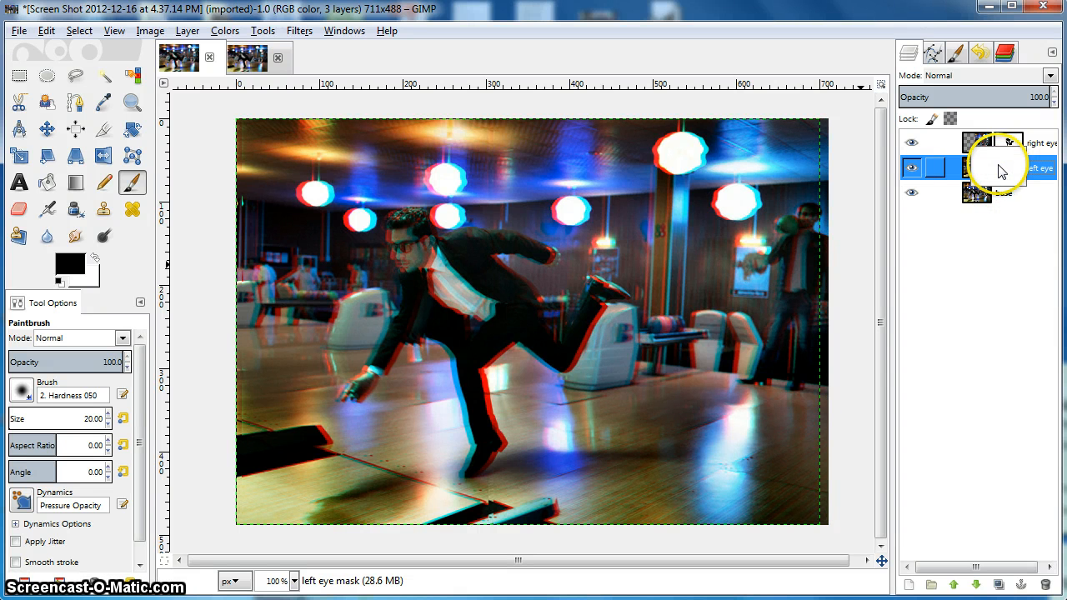
mouse_move(496, 259)
left_mouse_down()
mouse_move(533, 287)
mouse_move(567, 367)
mouse_move(602, 305)
mouse_move(584, 315)
mouse_move(585, 292)
mouse_move(574, 320)
mouse_move(588, 282)
left_mouse_up()
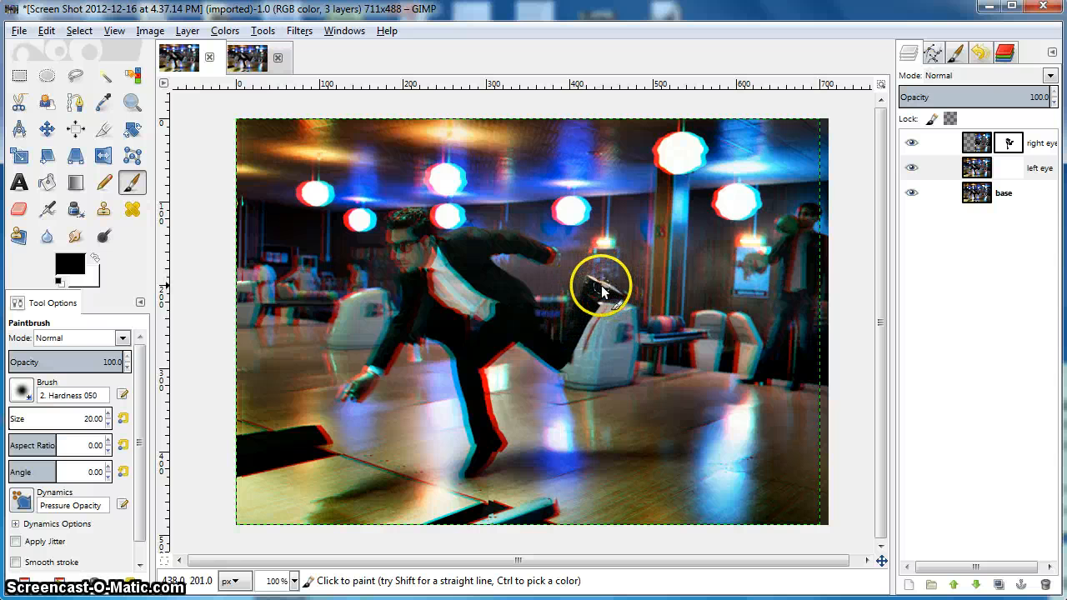
mouse_move(572, 338)
left_mouse_down()
mouse_move(539, 348)
mouse_move(551, 362)
mouse_move(515, 340)
mouse_move(568, 374)
mouse_move(578, 334)
left_mouse_up()
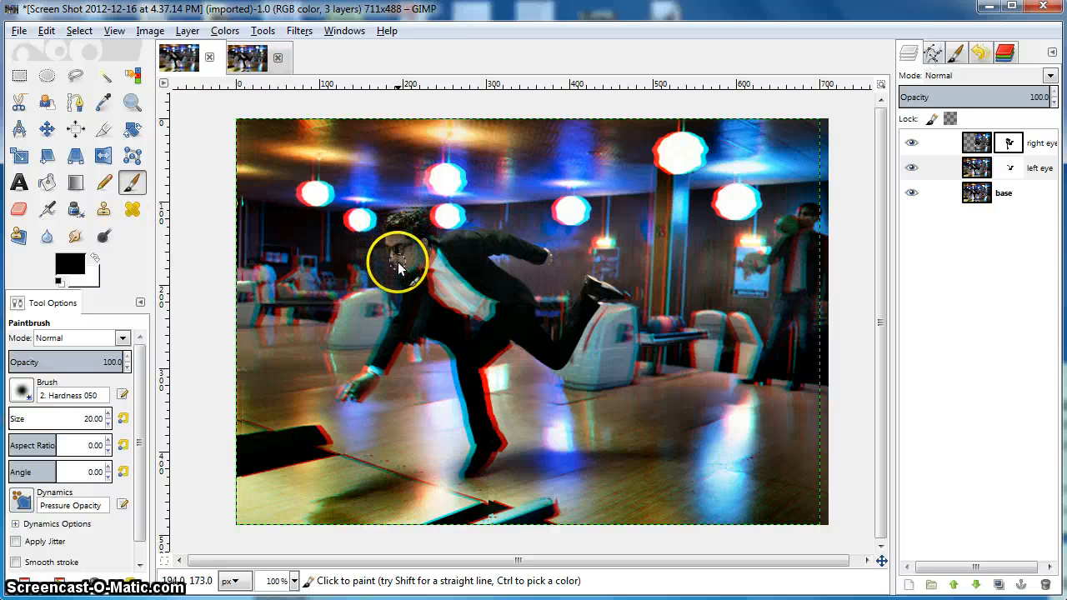
mouse_move(419, 277)
left_mouse_down()
mouse_move(426, 292)
mouse_move(425, 253)
mouse_move(432, 288)
mouse_move(464, 309)
mouse_move(436, 303)
mouse_move(488, 327)
left_mouse_up()
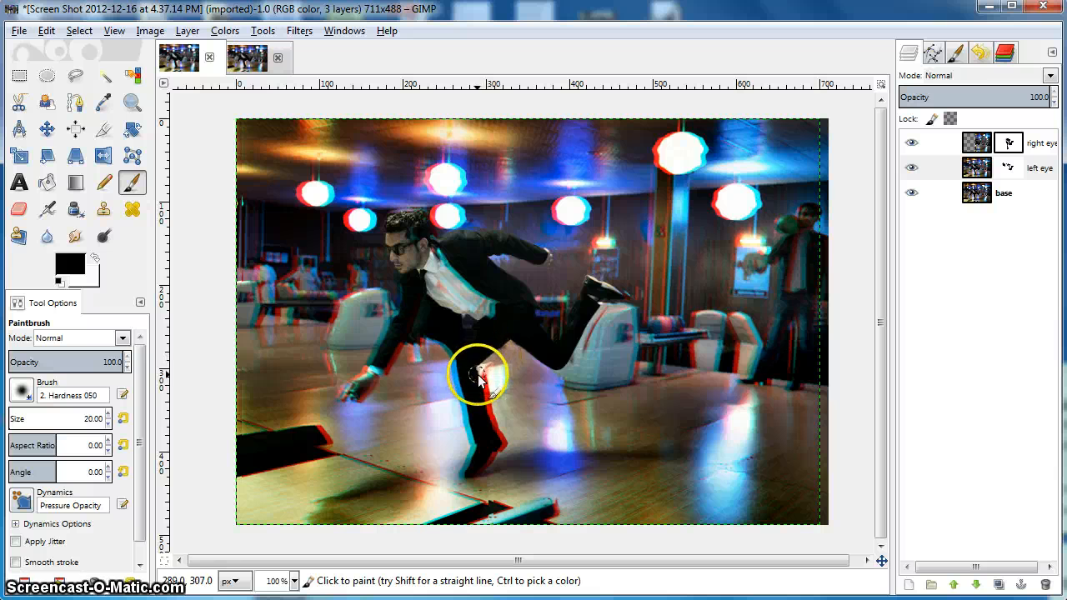
mouse_move(480, 379)
left_mouse_down()
mouse_move(504, 449)
mouse_move(484, 472)
mouse_move(468, 472)
mouse_move(492, 453)
mouse_move(483, 442)
mouse_move(461, 476)
mouse_move(476, 459)
mouse_move(473, 448)
mouse_move(462, 460)
mouse_move(460, 363)
mouse_move(445, 341)
mouse_move(412, 336)
mouse_move(451, 357)
mouse_move(459, 394)
mouse_move(470, 341)
mouse_move(497, 309)
mouse_move(427, 254)
mouse_move(470, 306)
left_mouse_up()
left_click_drag(1003, 170, 1005, 167)
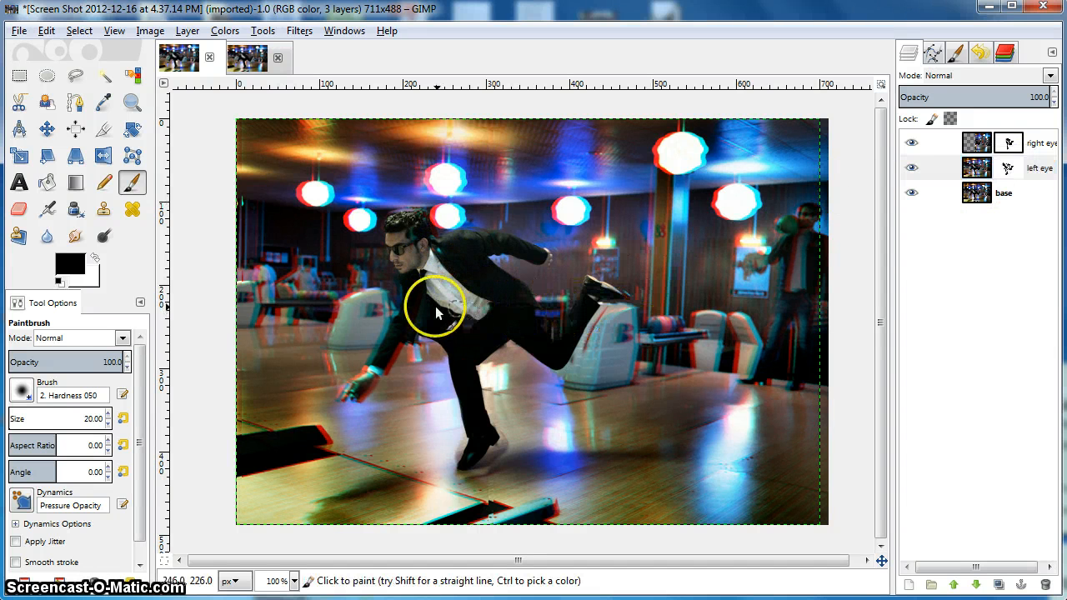
mouse_move(463, 305)
left_mouse_down()
mouse_move(432, 276)
mouse_move(369, 367)
mouse_move(405, 332)
mouse_move(370, 388)
mouse_move(338, 399)
mouse_move(366, 374)
mouse_move(338, 389)
mouse_move(387, 371)
mouse_move(397, 355)
mouse_move(401, 343)
mouse_move(367, 361)
mouse_move(416, 301)
mouse_move(400, 311)
mouse_move(417, 272)
mouse_move(419, 217)
mouse_move(424, 244)
mouse_move(442, 251)
mouse_move(501, 248)
mouse_move(484, 260)
mouse_move(462, 357)
mouse_move(468, 471)
mouse_move(477, 436)
mouse_move(453, 338)
mouse_move(424, 322)
mouse_move(391, 336)
mouse_move(359, 395)
mouse_move(347, 383)
mouse_move(342, 391)
mouse_move(372, 369)
mouse_move(401, 319)
left_mouse_up()
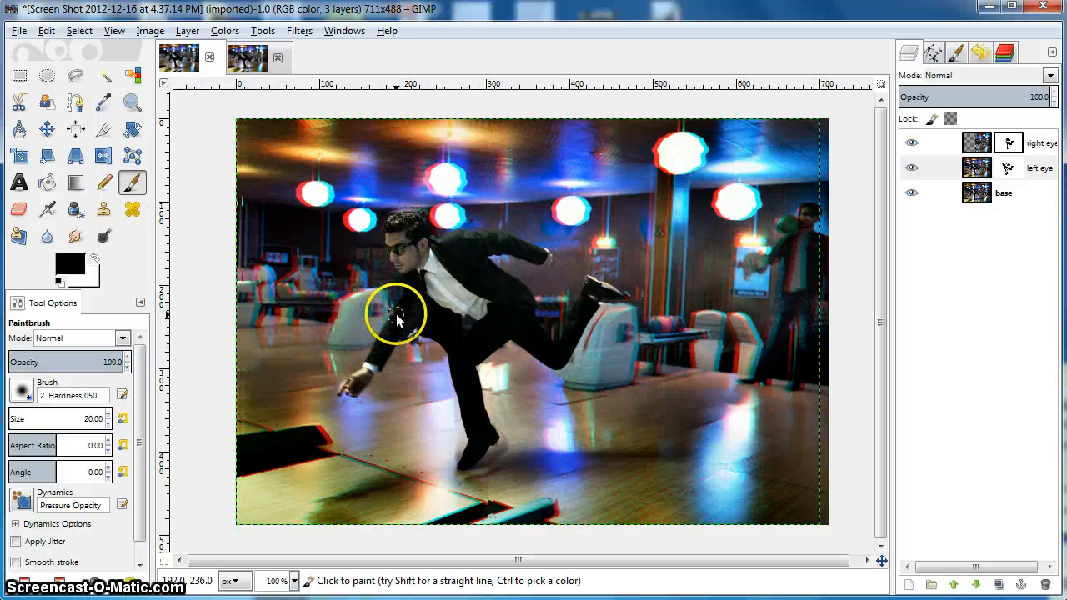
mouse_move(411, 231)
left_mouse_down()
mouse_move(446, 260)
mouse_move(429, 242)
mouse_move(493, 239)
mouse_move(542, 255)
mouse_move(469, 261)
left_mouse_up()
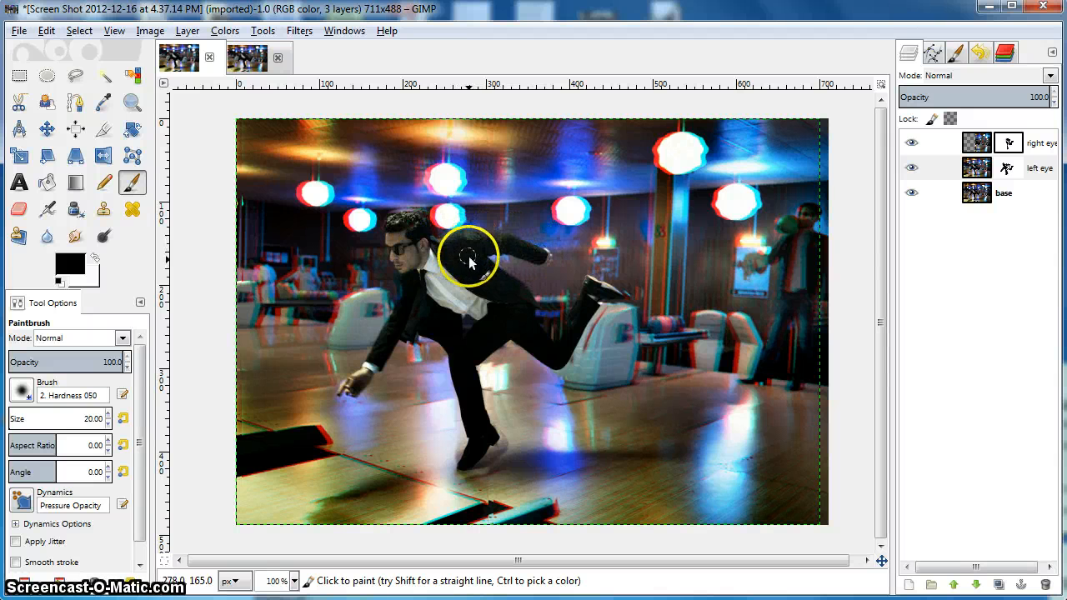
mouse_move(523, 340)
left_mouse_down()
mouse_move(561, 355)
mouse_move(603, 300)
mouse_move(570, 364)
mouse_move(590, 339)
mouse_move(579, 347)
mouse_move(604, 389)
mouse_move(597, 362)
left_mouse_up()
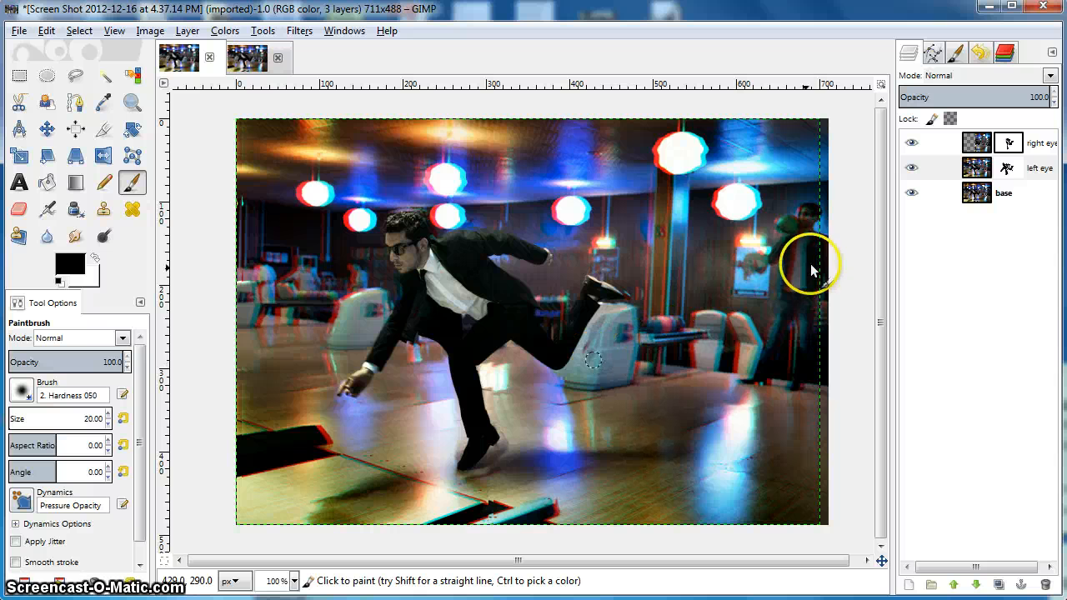
Step: Refine the left eye mask around the raised leg, painting white over the ball return beside it and black over the bowler
left_click(96, 258)
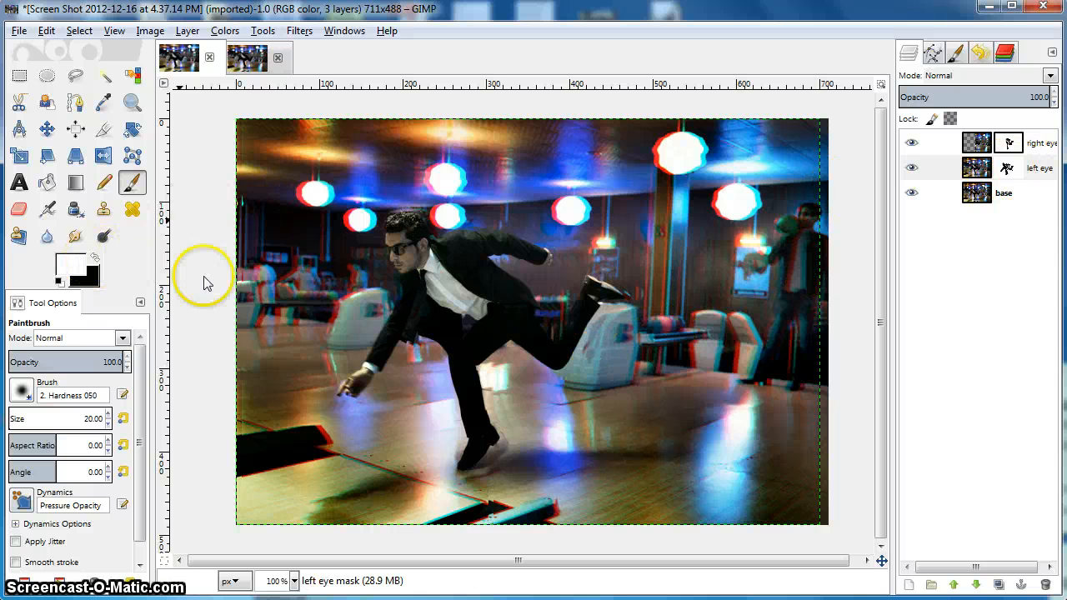
mouse_move(598, 355)
left_mouse_down()
mouse_move(608, 321)
mouse_move(602, 348)
left_mouse_up()
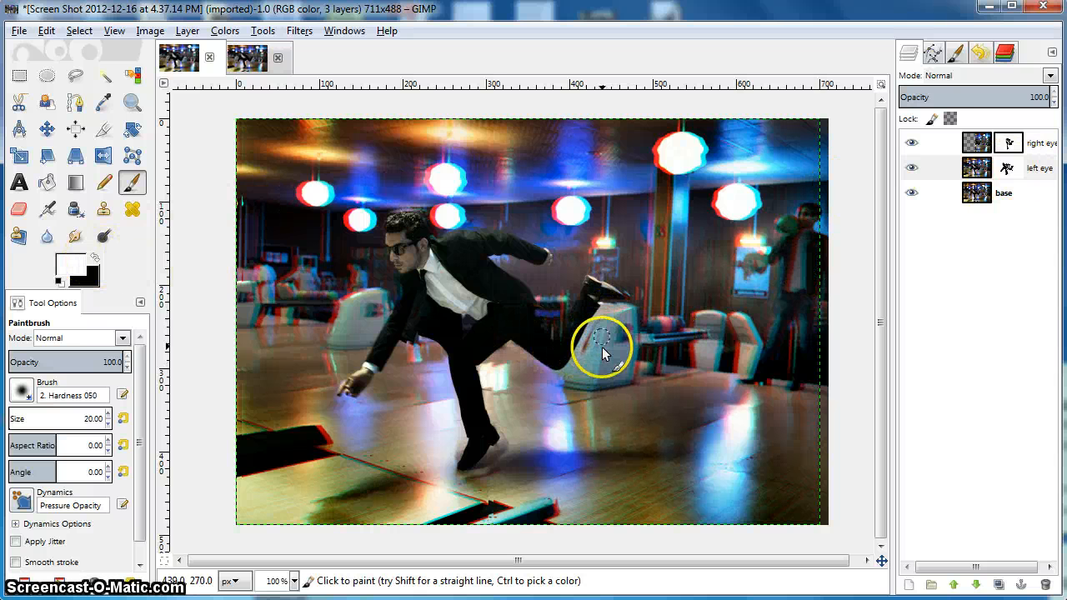
left_click(96, 258)
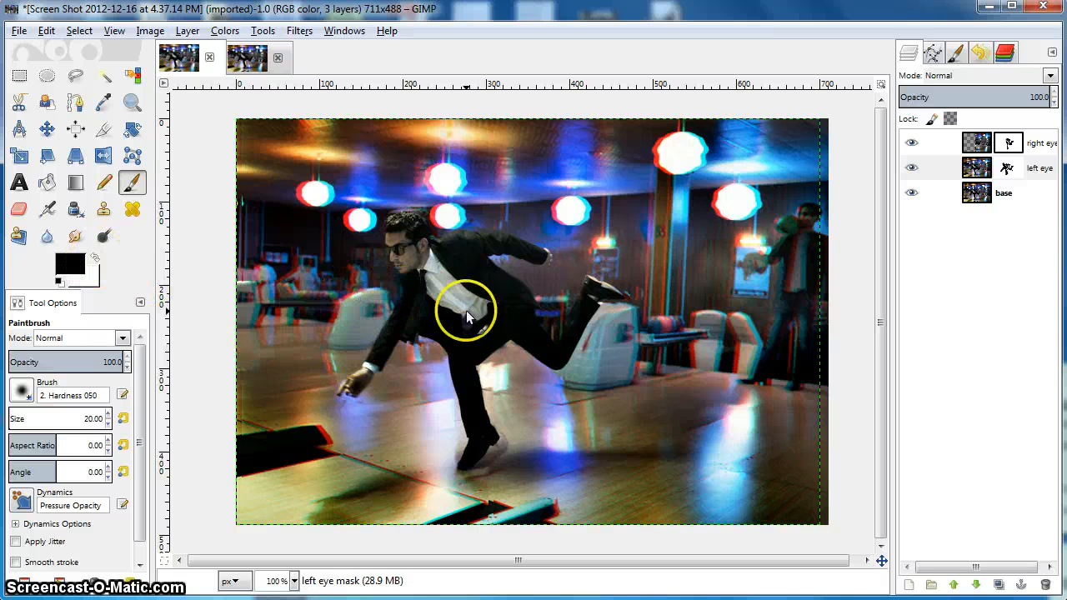
mouse_move(572, 332)
left_mouse_down()
mouse_move(583, 348)
mouse_move(586, 336)
mouse_move(584, 349)
mouse_move(602, 302)
left_mouse_up()
mouse_move(625, 299)
left_mouse_down()
mouse_move(579, 296)
mouse_move(559, 346)
mouse_move(524, 311)
mouse_move(529, 296)
mouse_move(416, 323)
mouse_move(415, 344)
mouse_move(425, 338)
mouse_move(410, 305)
mouse_move(422, 215)
mouse_move(392, 217)
mouse_move(393, 235)
mouse_move(413, 223)
mouse_move(472, 250)
left_mouse_up()
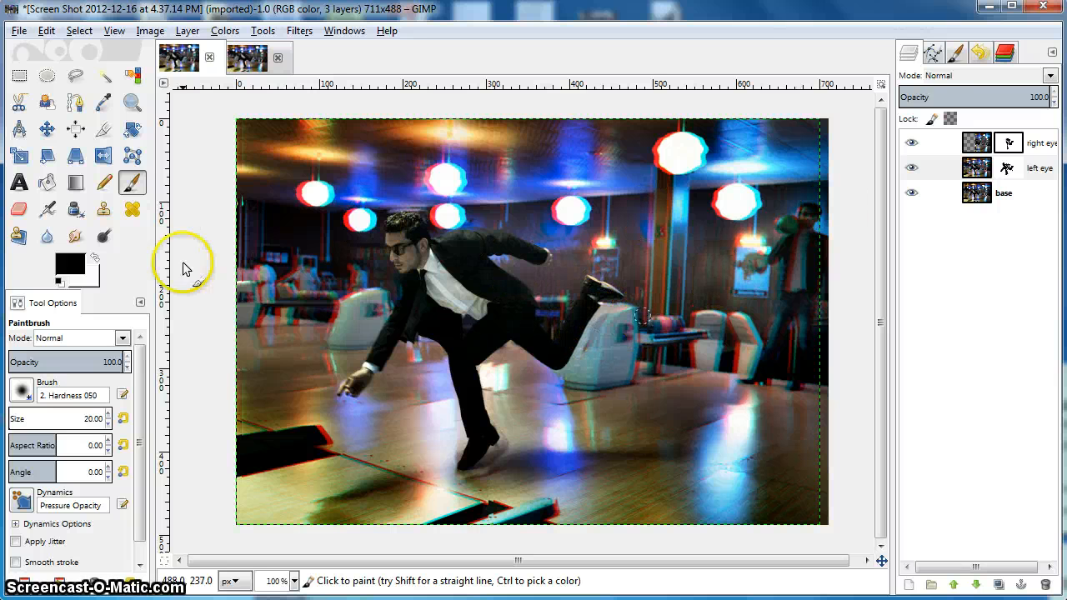
left_click(94, 260)
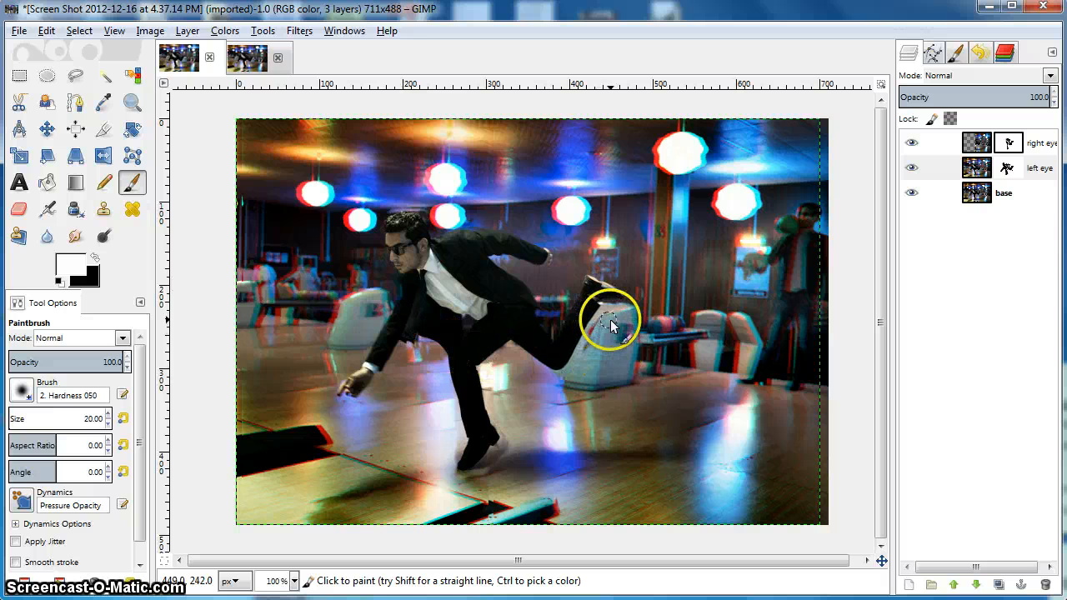
mouse_move(610, 320)
left_mouse_down()
mouse_move(587, 361)
mouse_move(595, 340)
mouse_move(590, 349)
left_mouse_up()
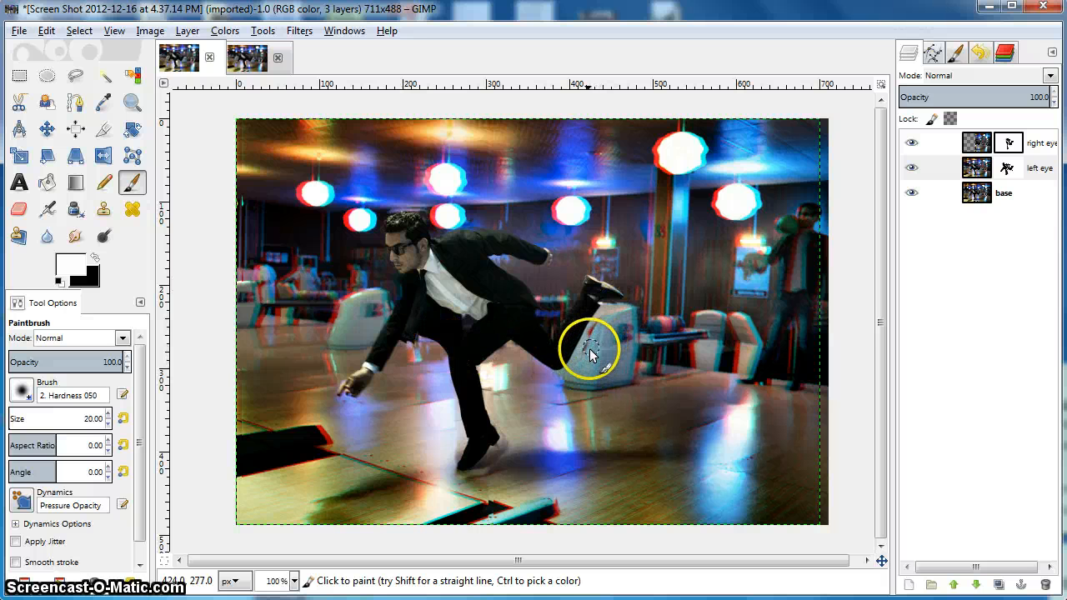
Step: Touch up the right eye mask with white beside the raised leg, and with black along that leg and around the standing foot
left_click(996, 147)
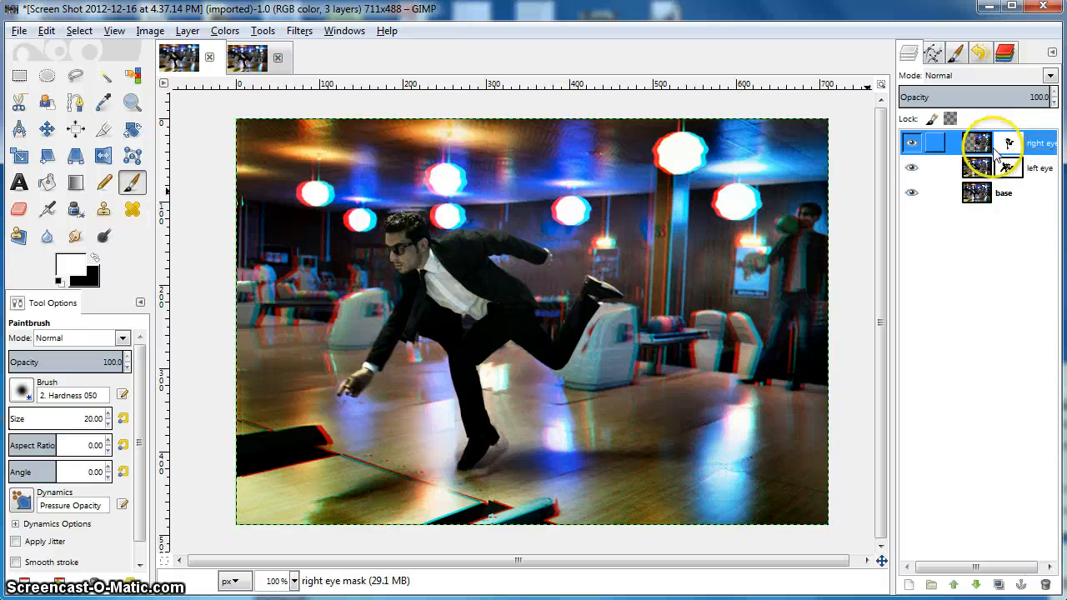
left_click(597, 328)
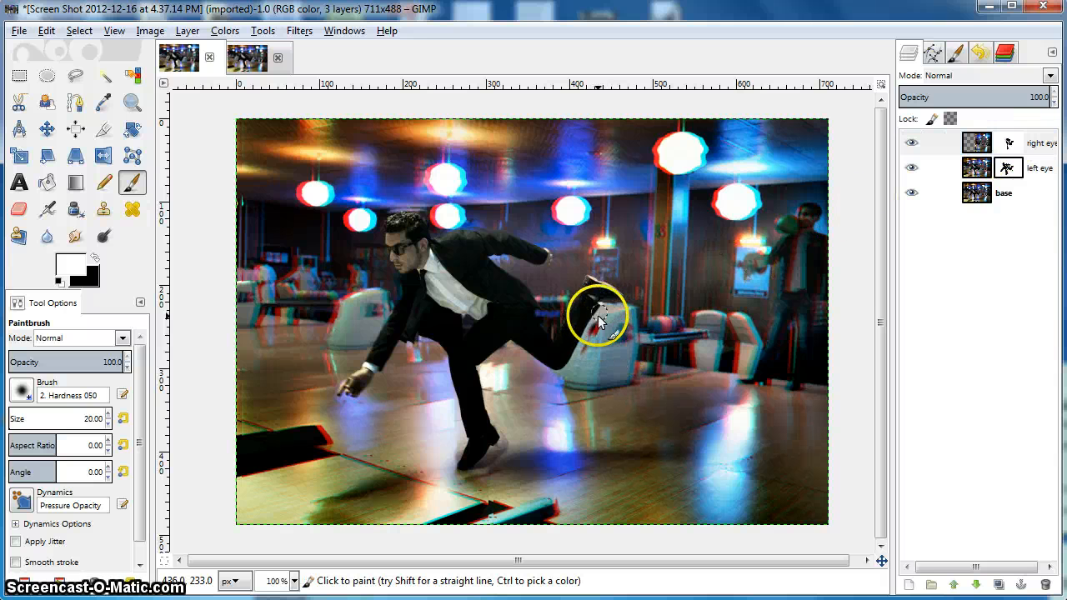
left_click(96, 260)
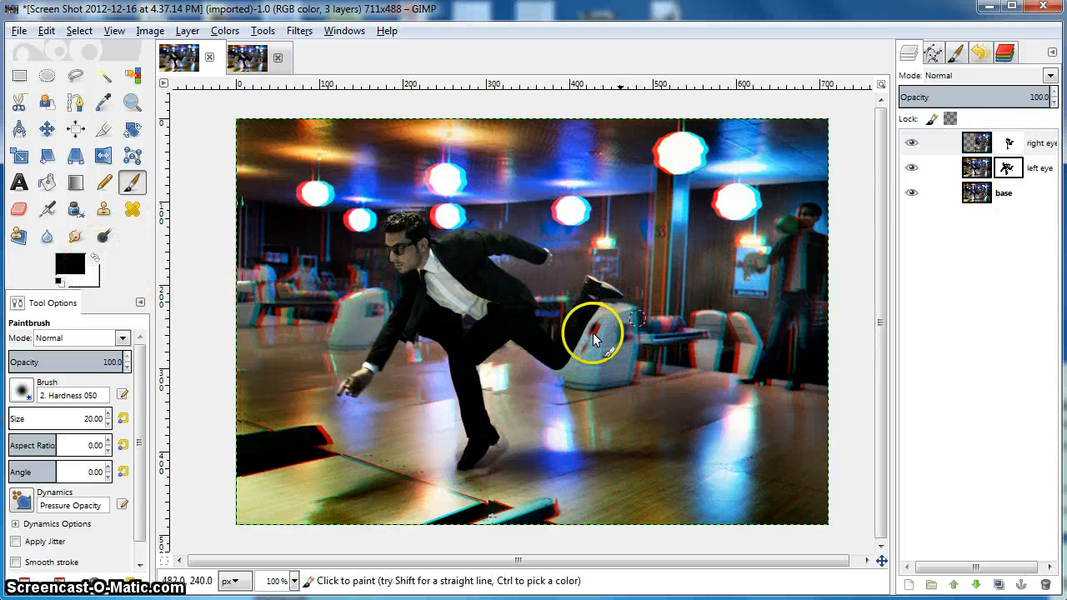
mouse_move(593, 334)
left_mouse_down()
mouse_move(603, 318)
mouse_move(586, 360)
mouse_move(598, 320)
mouse_move(602, 340)
mouse_move(591, 351)
mouse_move(581, 334)
left_mouse_up()
mouse_move(500, 461)
left_mouse_down()
mouse_move(448, 453)
mouse_move(460, 435)
mouse_move(453, 407)
mouse_move(515, 381)
mouse_move(493, 384)
mouse_move(507, 428)
left_mouse_up()
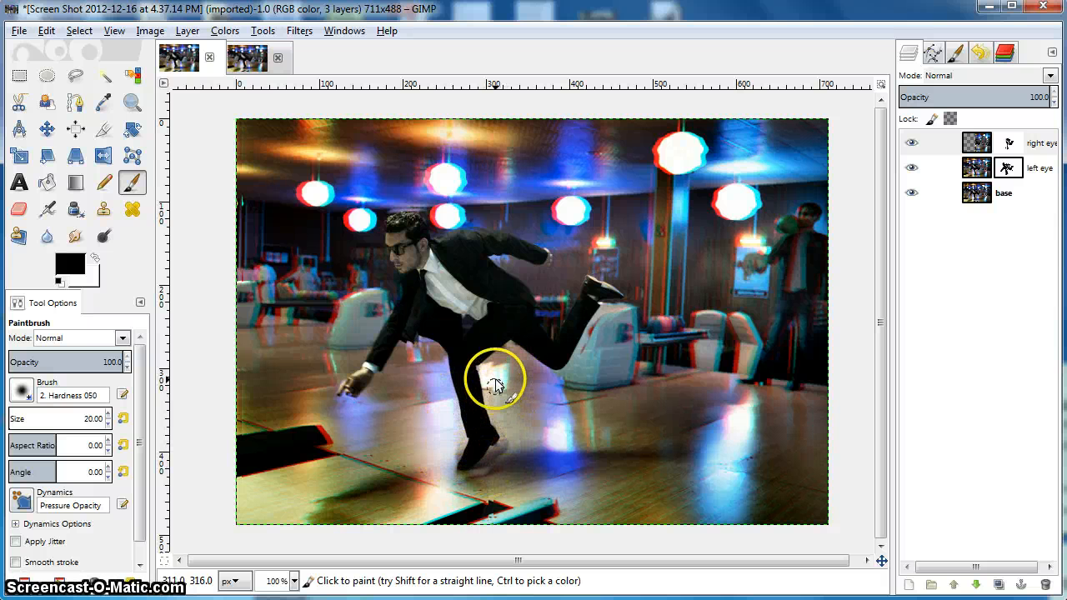
Step: Make the left eye layer's mask active for painting
mouse_move(1008, 168)
left_mouse_down()
mouse_move(817, 222)
mouse_move(717, 275)
left_mouse_up()
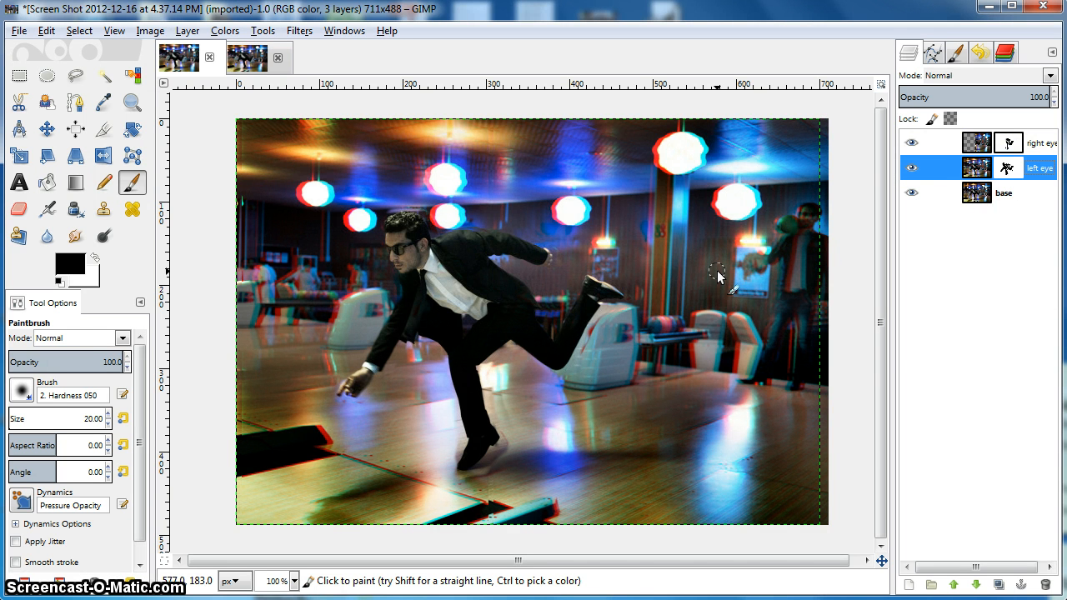